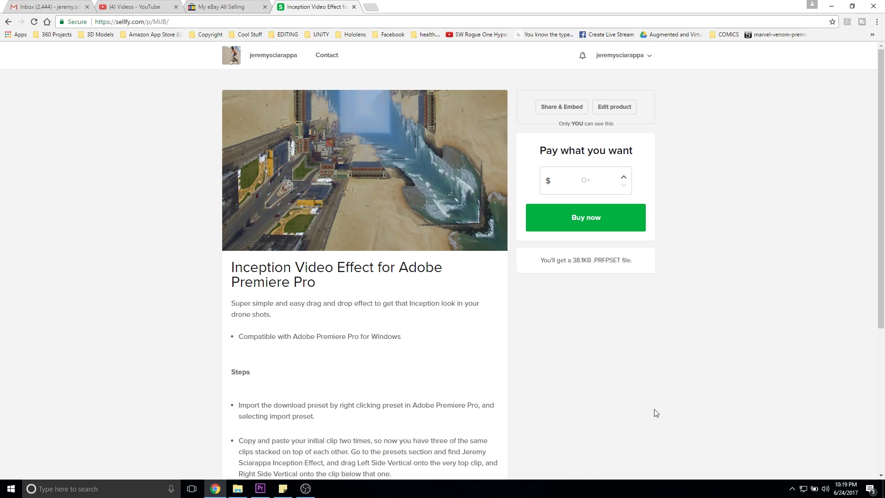
Step: Paste two more copies of DJI_0006.MOV and stack them on V2 and V3 at the sequence start
scroll(654, 410, down, 2)
scroll(636, 378, up, 2)
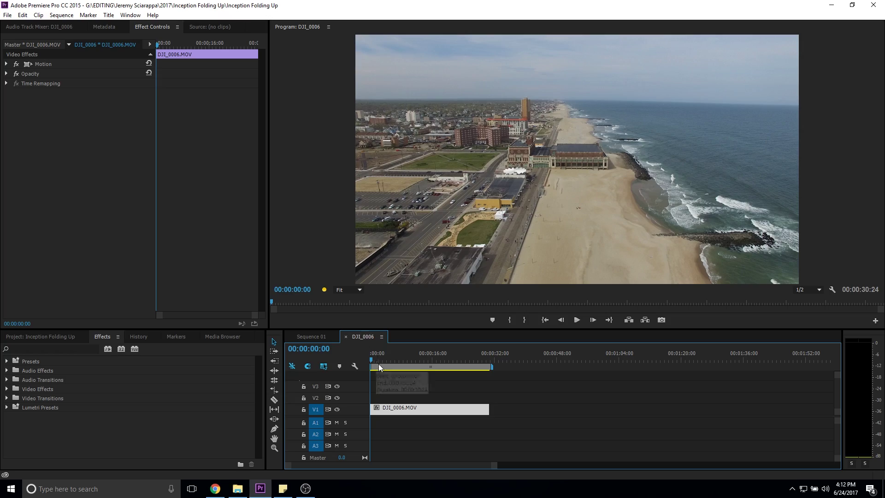
mouse_move(372, 359)
mouse_down()
mouse_move(424, 362)
mouse_move(370, 360)
mouse_up()
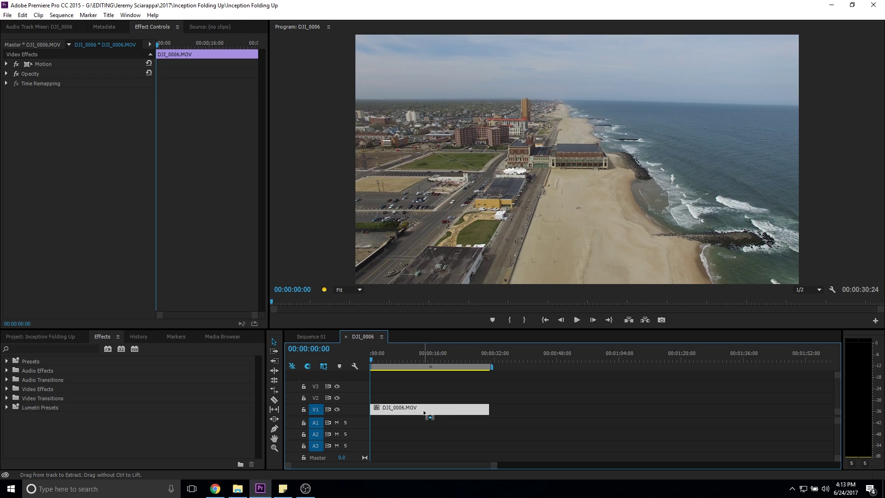
click(498, 359)
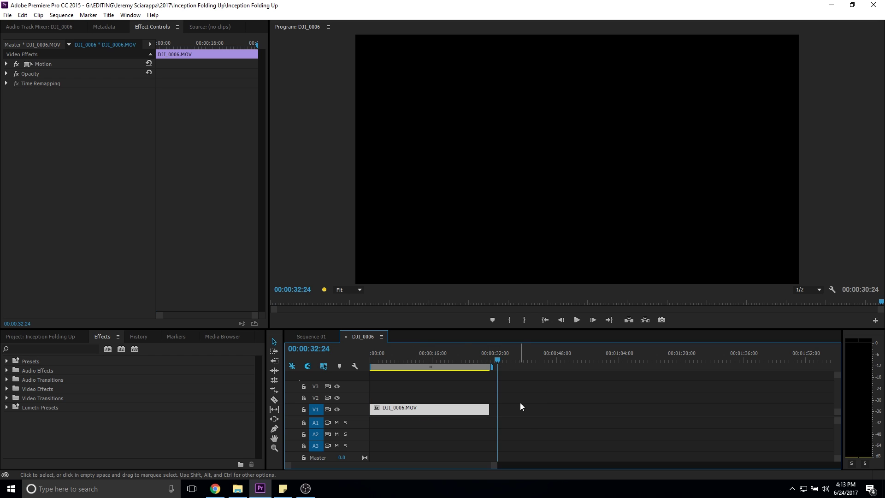
key(ctrl+v)
key(ctrl+v)
drag(514, 411, 382, 397)
drag(637, 408, 385, 387)
key(Home)
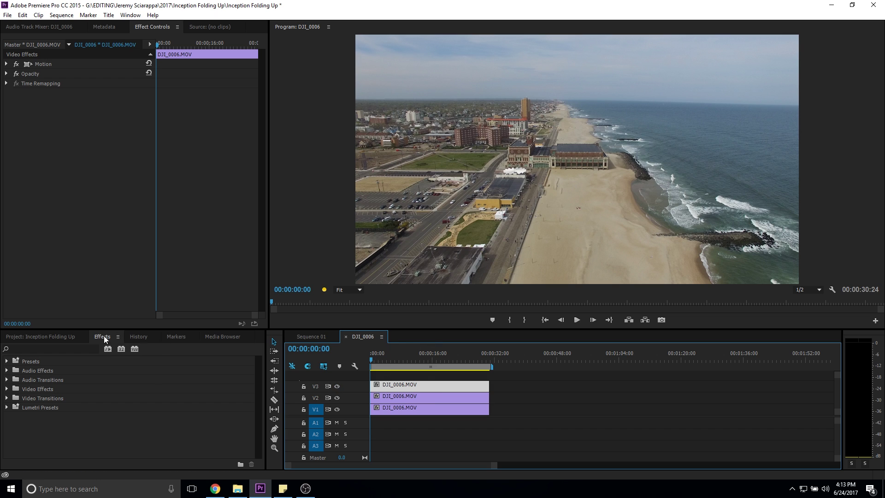
Step: Apply the Transform effect and set the V2 clip's Scale Width to -100
click(41, 350)
text(transform)
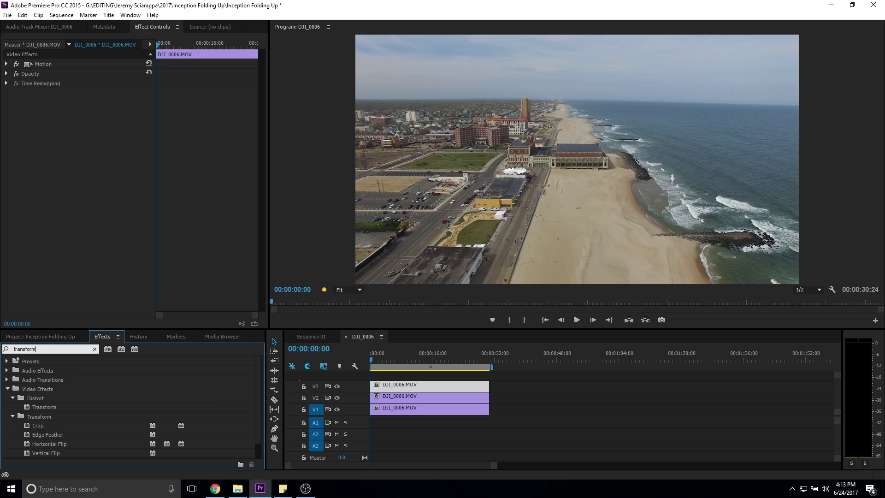
drag(35, 408, 401, 386)
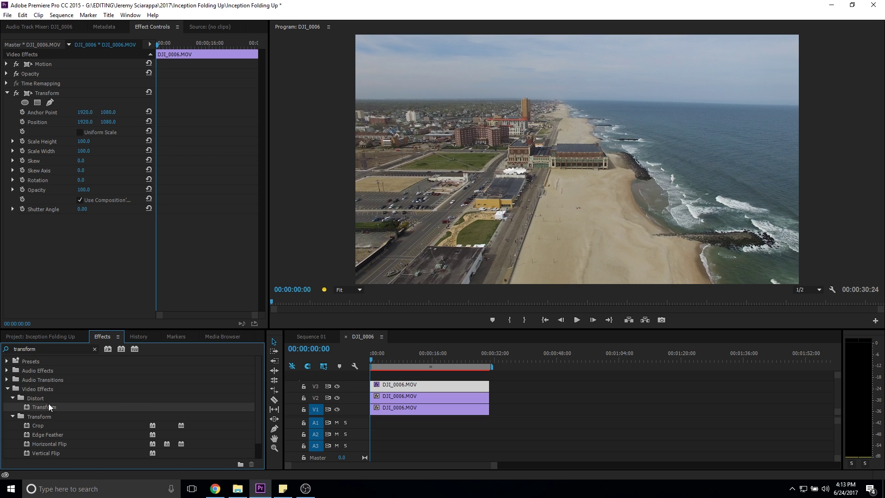
click(390, 399)
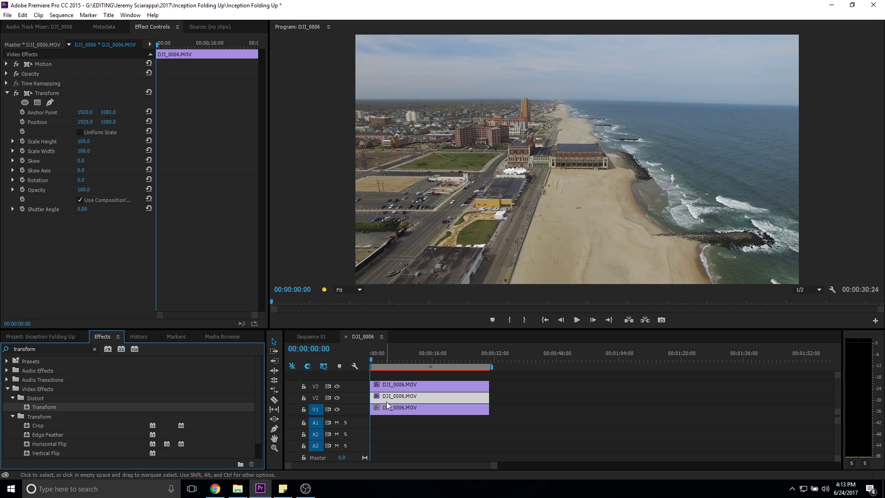
click(84, 151)
text(-100)
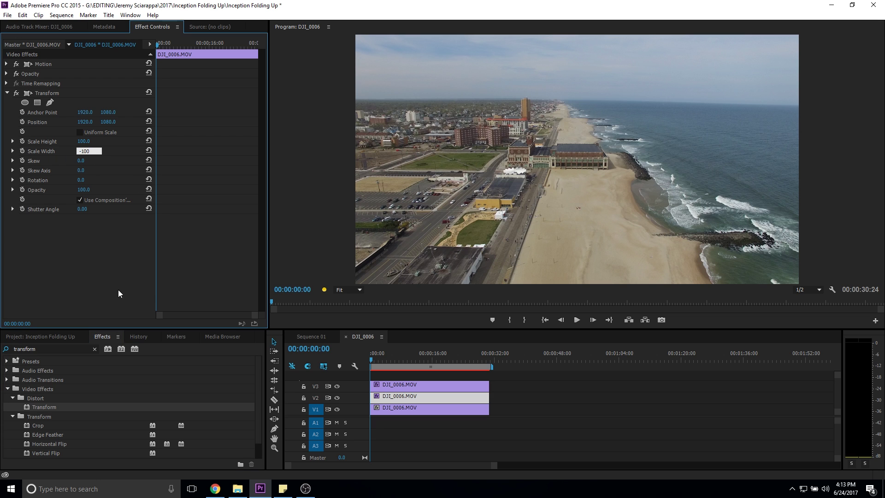
key(Return)
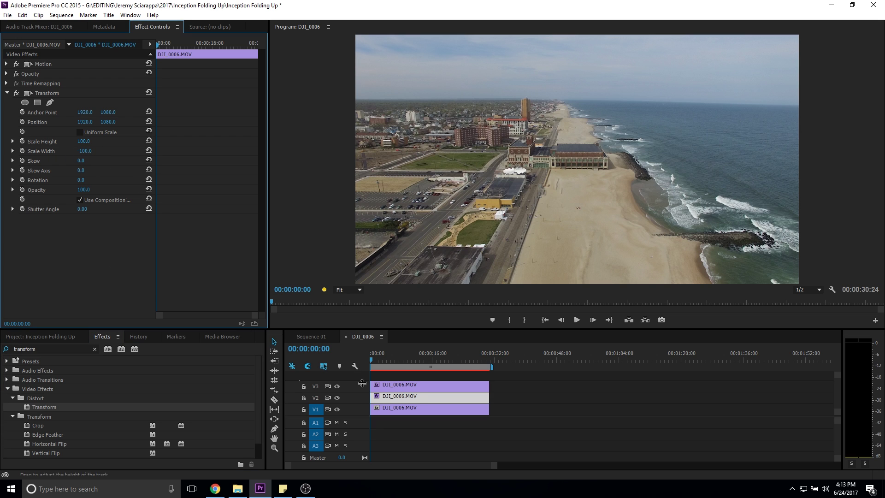
Step: Set the V3 clip's Transform Scale Width to -100 to flip it horizontally
click(408, 385)
click(88, 151)
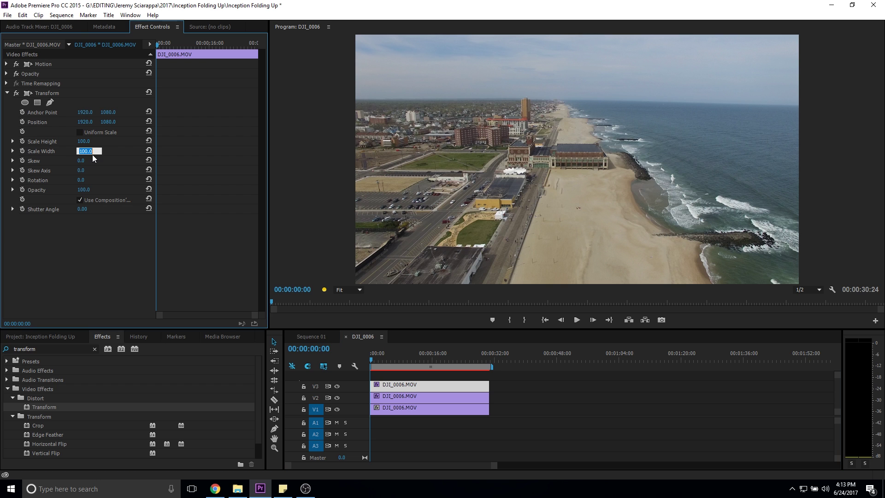
text(-100)
key(Return)
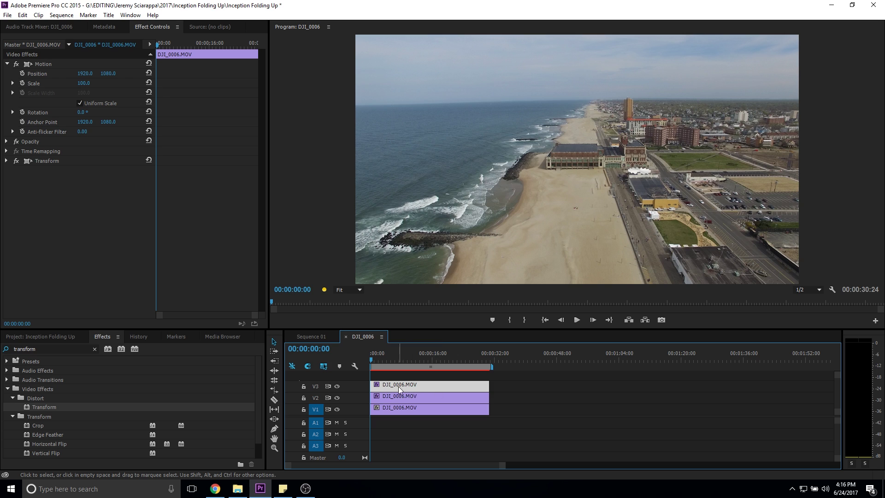
Step: Hide track V2 and rotate the V3 clip to 90°
click(337, 397)
click(81, 113)
drag(81, 113, 133, 113)
click(92, 114)
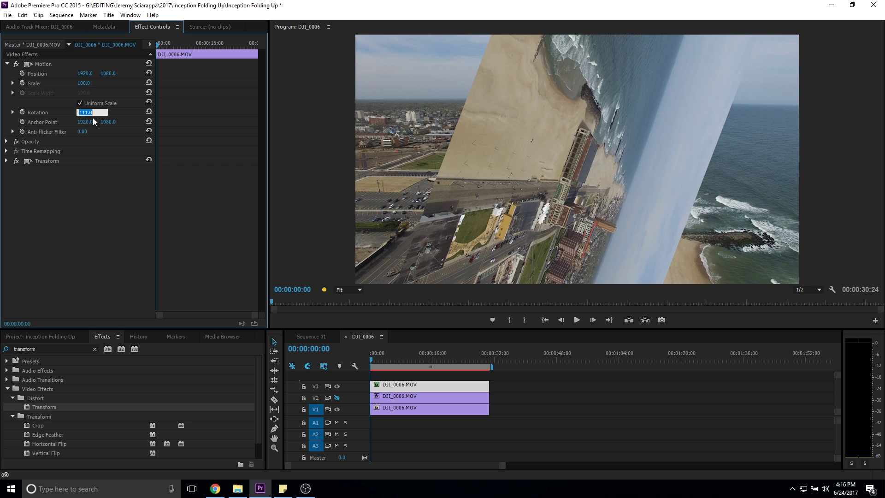
text(90)
key(Return)
Step: Move the rotated V3 clip to position 1080, 240 and re-enable track V2 output
drag(85, 74, 1, 73)
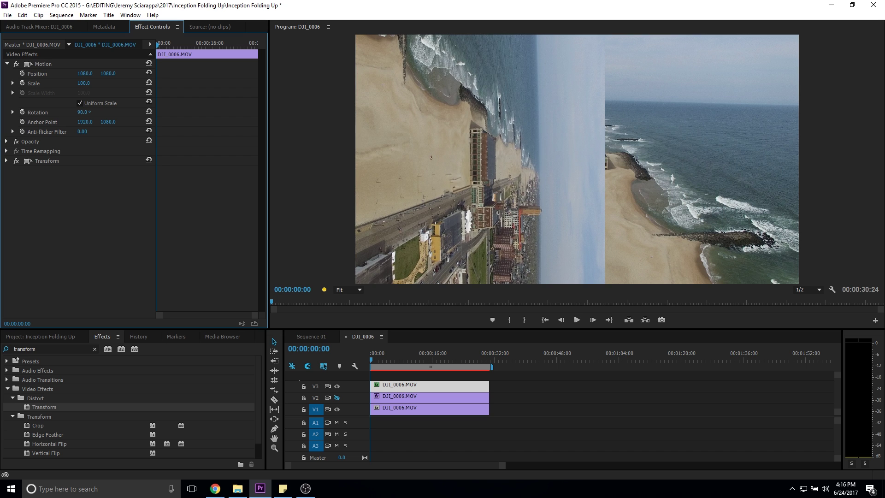
click(85, 73)
text(1080)
key(Return)
mouse_move(106, 73)
mouse_down()
mouse_move(27, 73)
mouse_move(111, 75)
mouse_up()
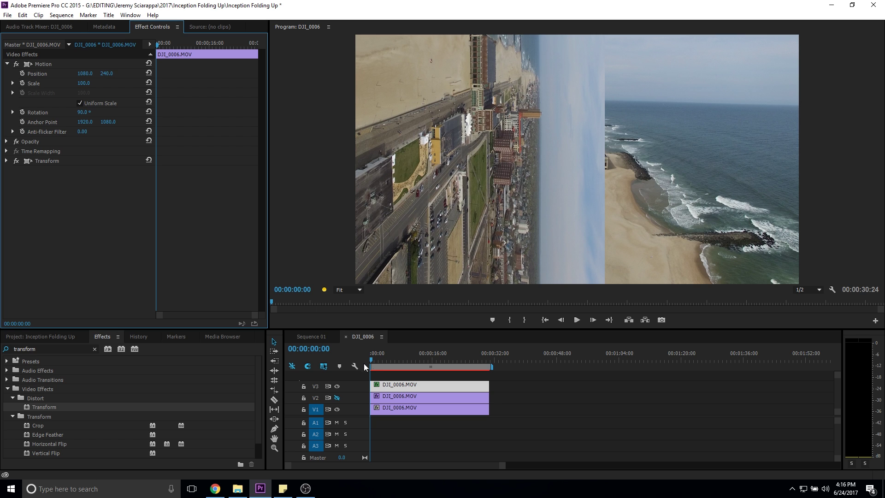
click(338, 397)
Step: With track V3 hidden, rotate the V2 clip to -90°
click(337, 386)
click(426, 397)
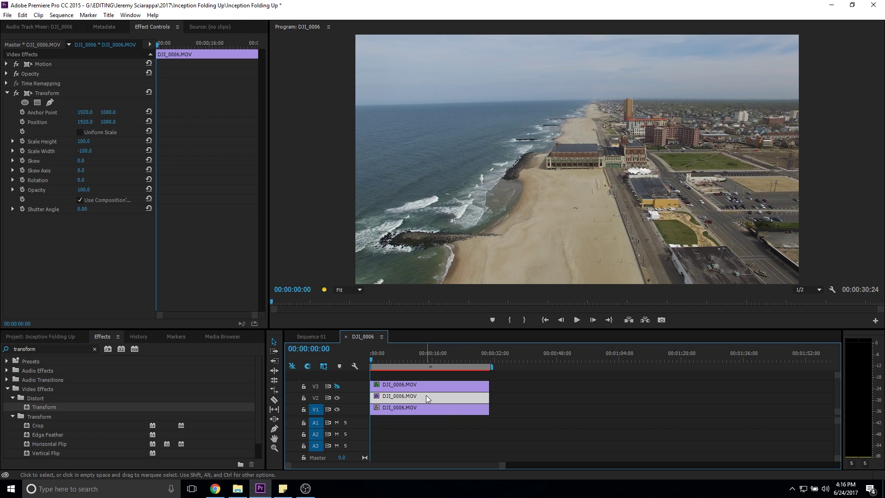
click(337, 386)
click(337, 386)
click(6, 64)
drag(81, 114, 58, 114)
click(81, 112)
text(-90)
key(Return)
Step: Set the V2 clip's horizontal position to 2760 and nudge it upward
drag(84, 73, 342, 74)
click(81, 74)
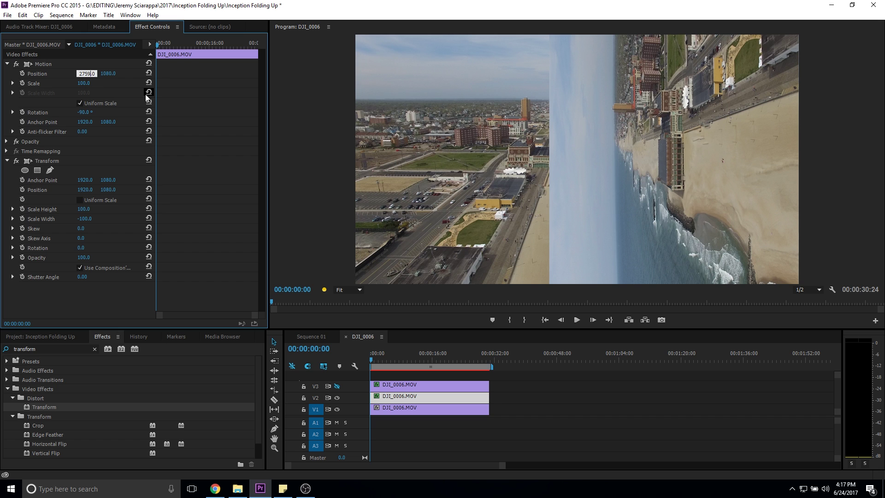
key(Up)
key(Return)
mouse_move(101, 73)
mouse_down()
mouse_move(8, 73)
mouse_move(107, 77)
mouse_up()
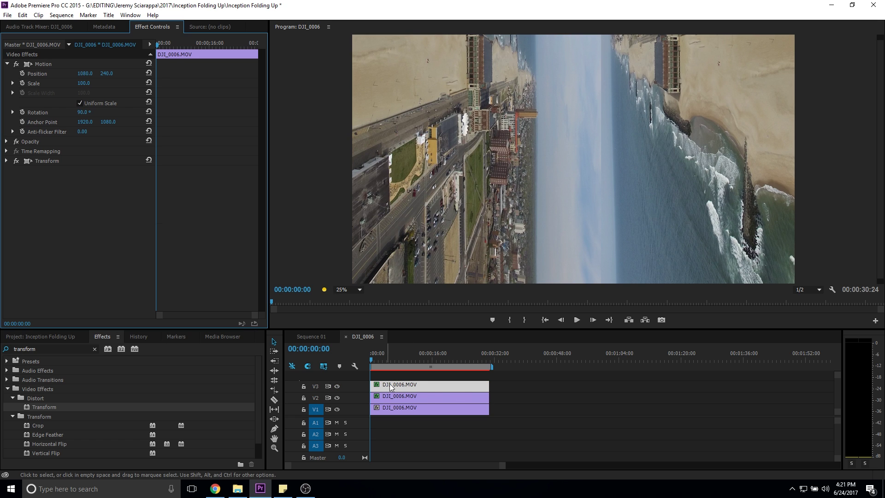
Step: Hide V2 and draw a triangular pen opacity mask on the V3 clip
click(337, 397)
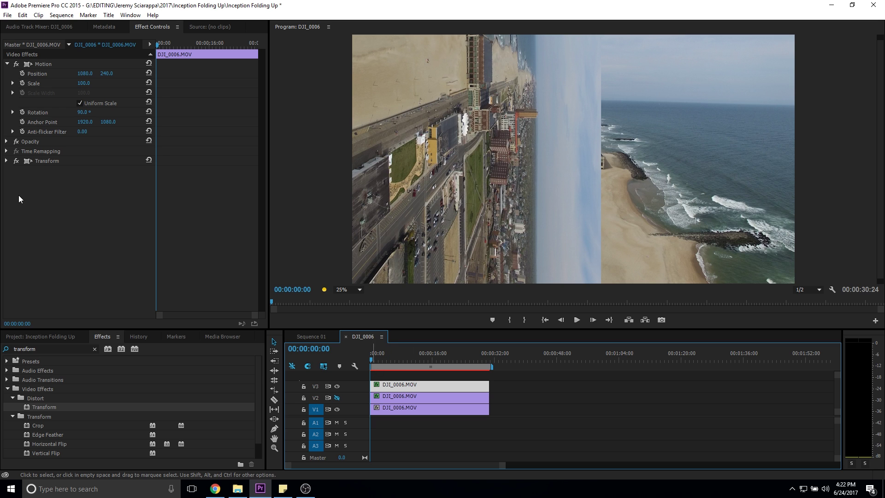
click(6, 142)
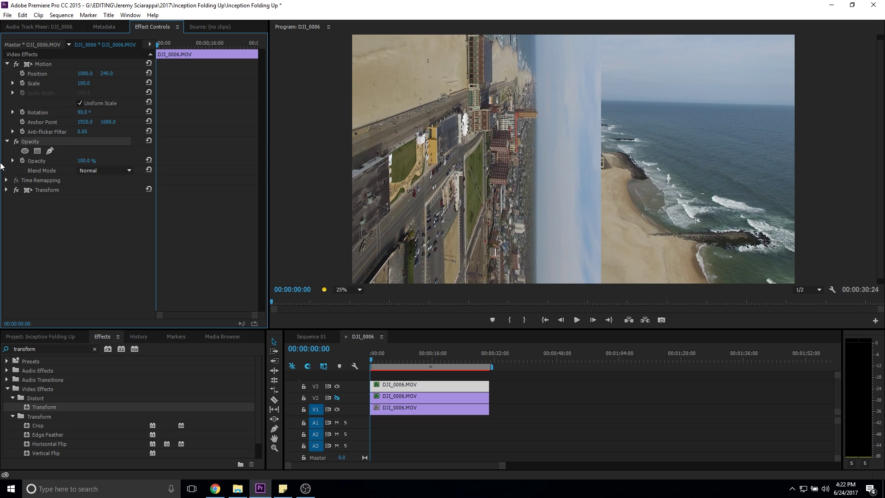
click(50, 151)
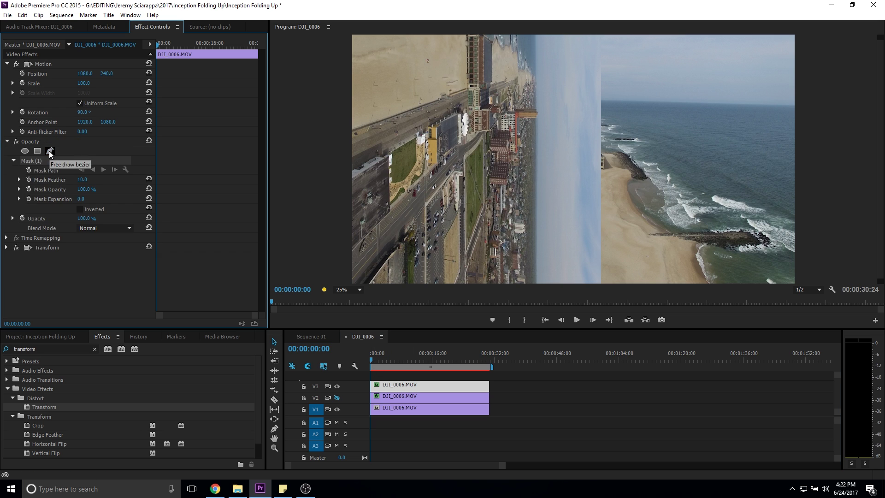
click(352, 283)
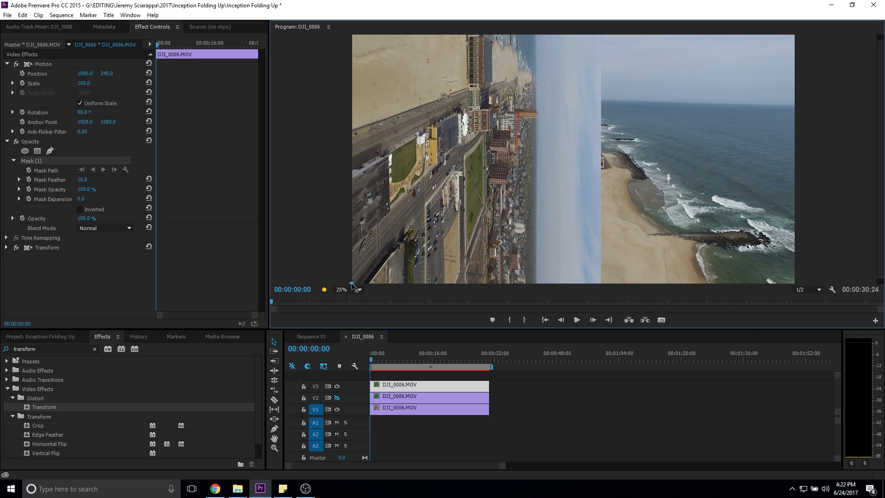
click(602, 35)
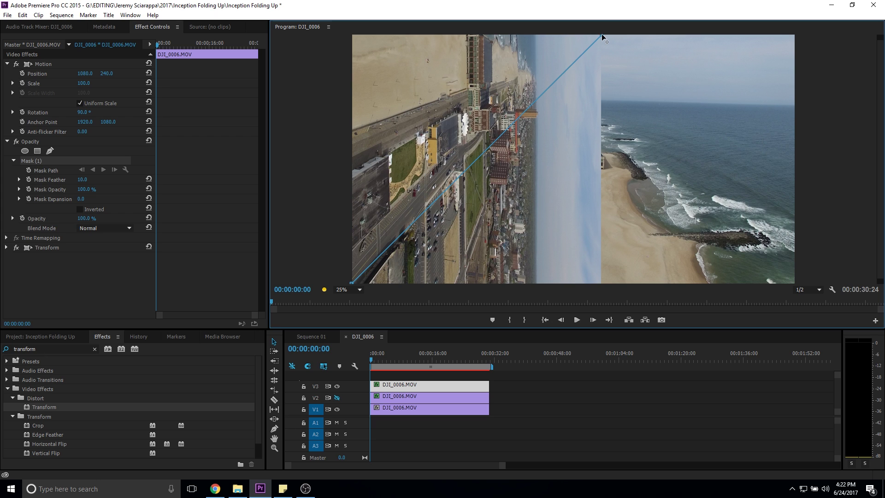
click(601, 283)
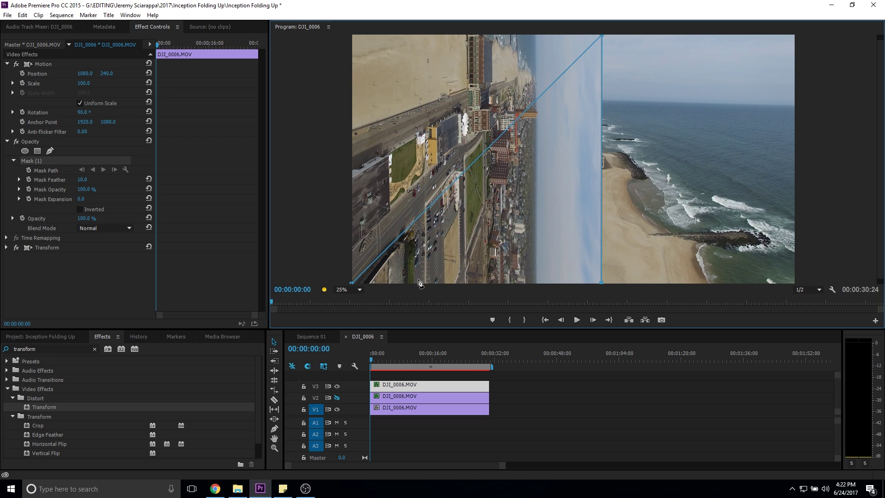
click(352, 283)
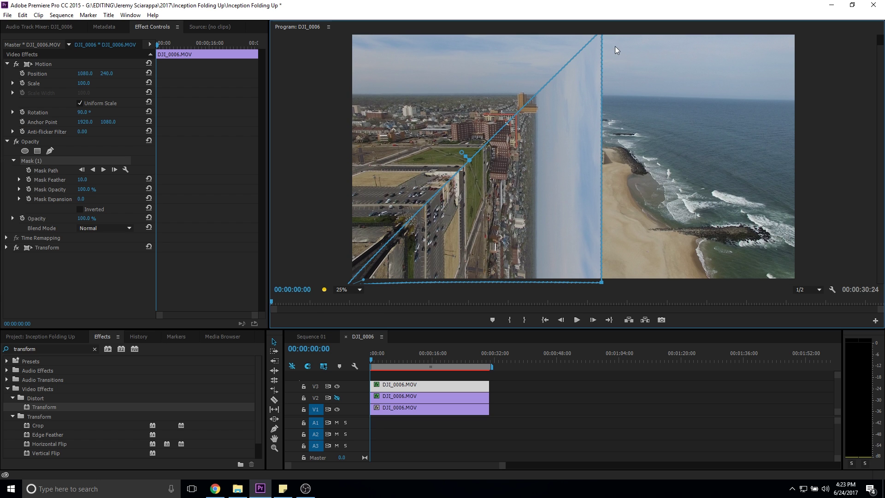
Step: Invert the V3 mask and scrub the playhead to preview the blend
click(81, 209)
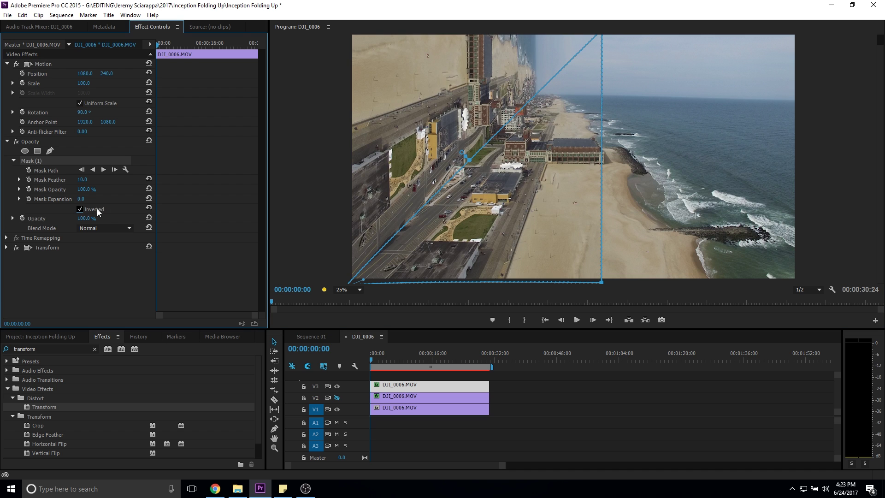
click(32, 140)
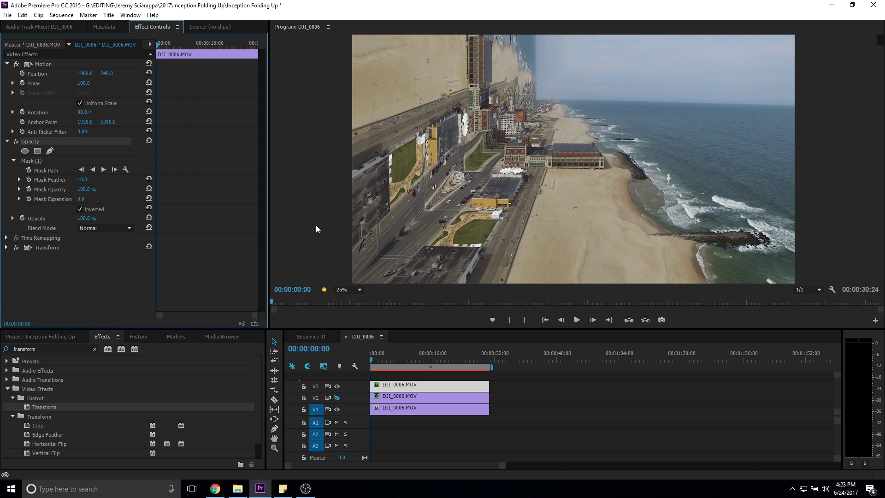
drag(375, 356, 396, 358)
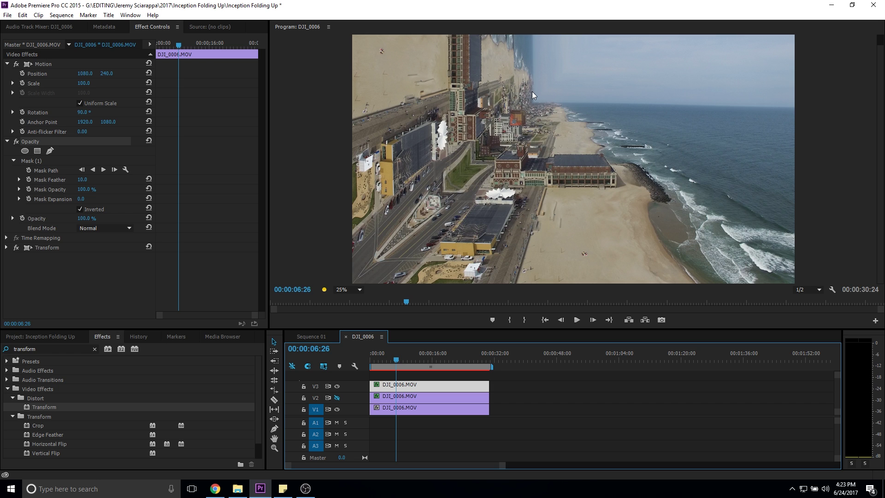
drag(393, 364, 369, 360)
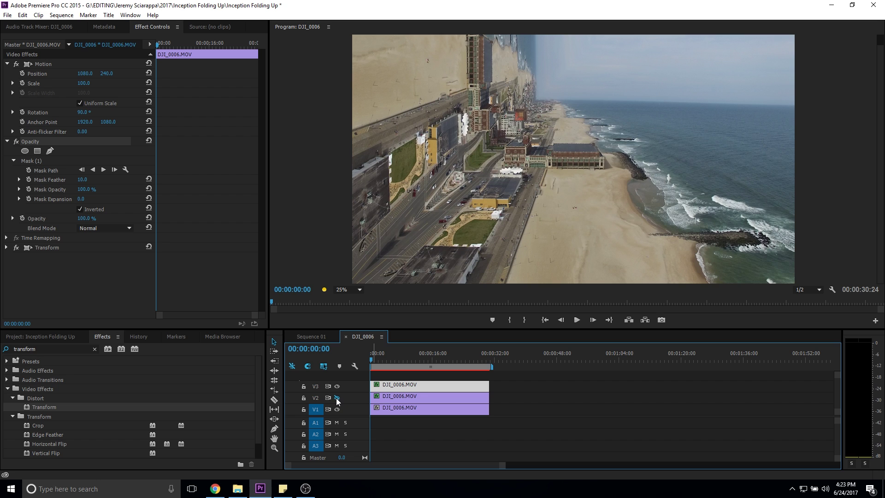
Step: Show V2, hide V3, and draw a triangular opacity mask on the V2 clip's right side
click(337, 397)
click(337, 385)
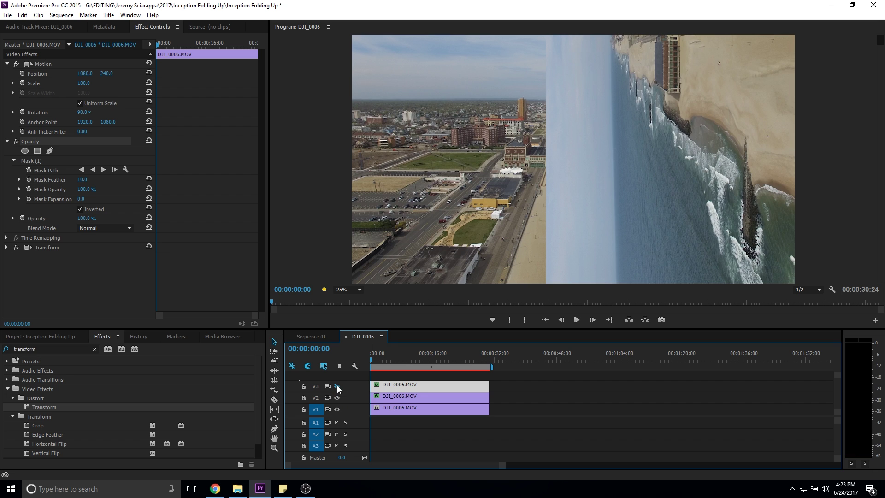
click(390, 398)
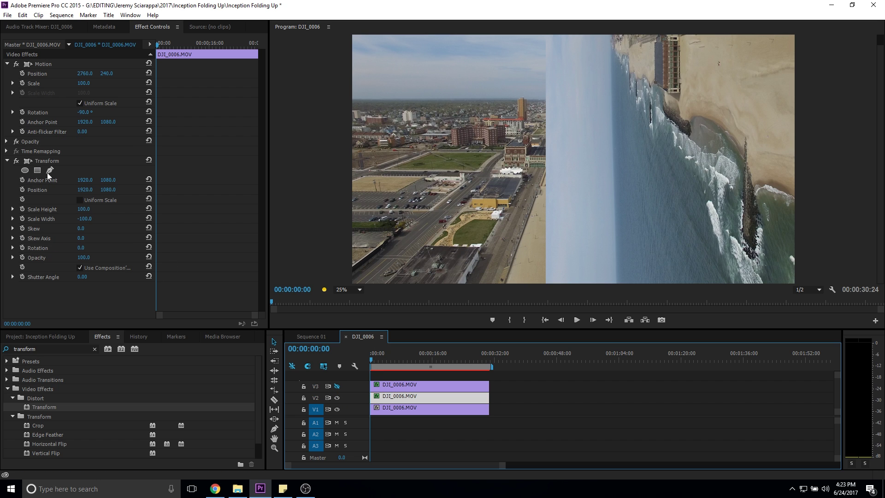
click(7, 142)
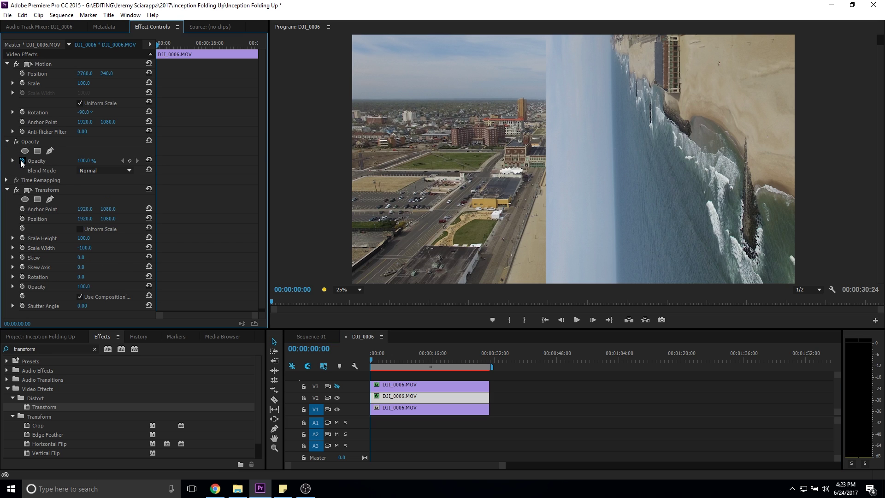
click(50, 152)
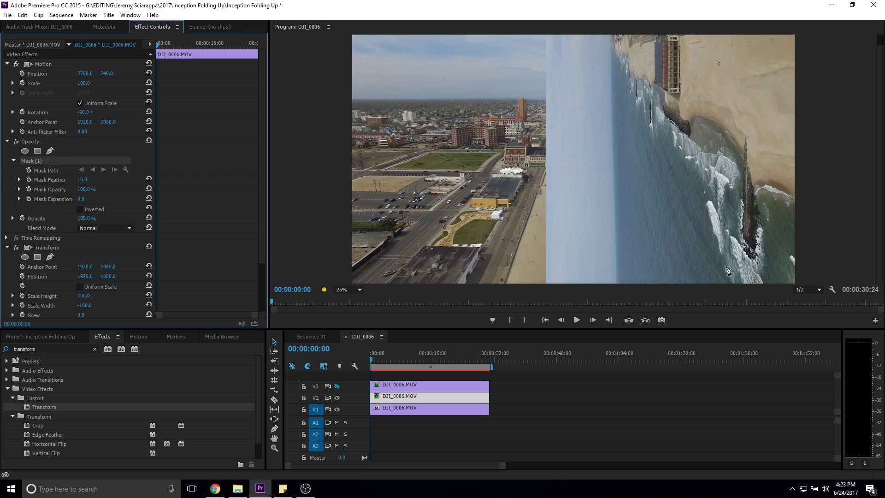
click(795, 282)
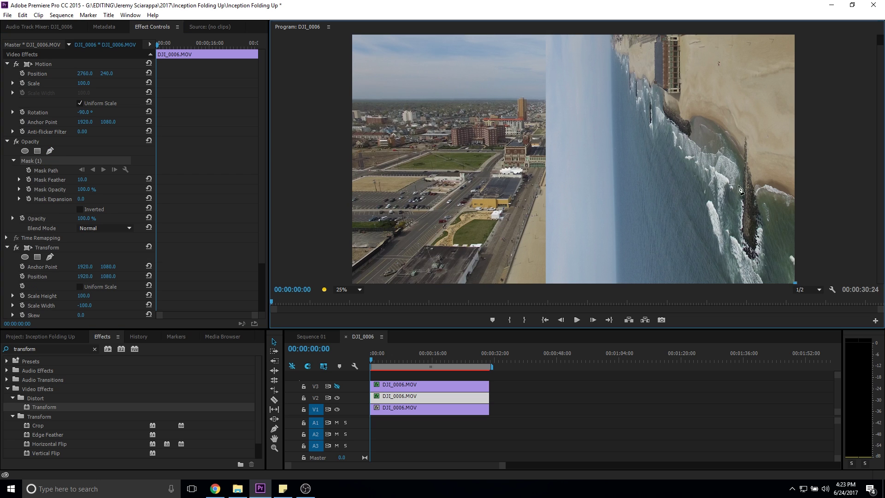
click(546, 34)
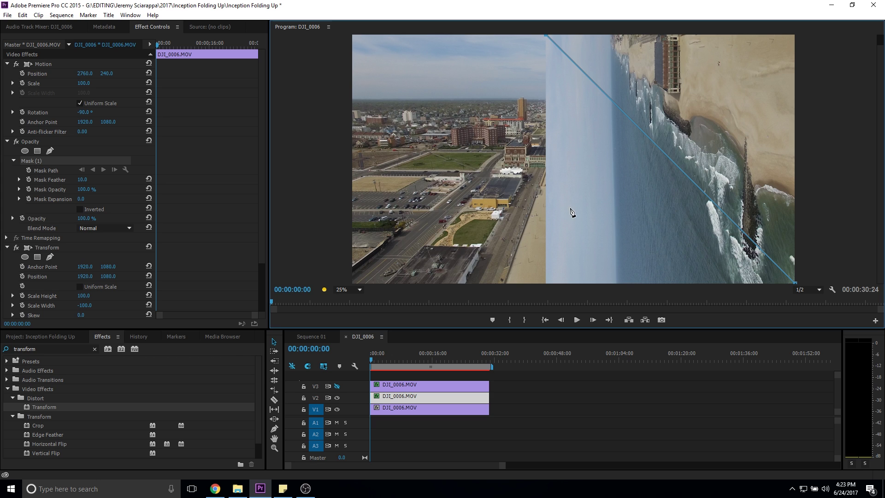
click(546, 284)
click(795, 284)
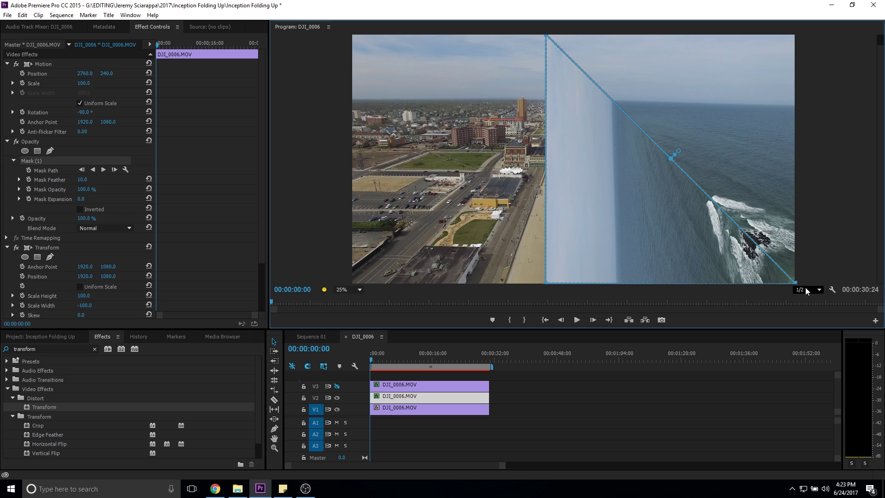
Step: Invert the V2 mask, show V3 again, and play back the result
click(80, 209)
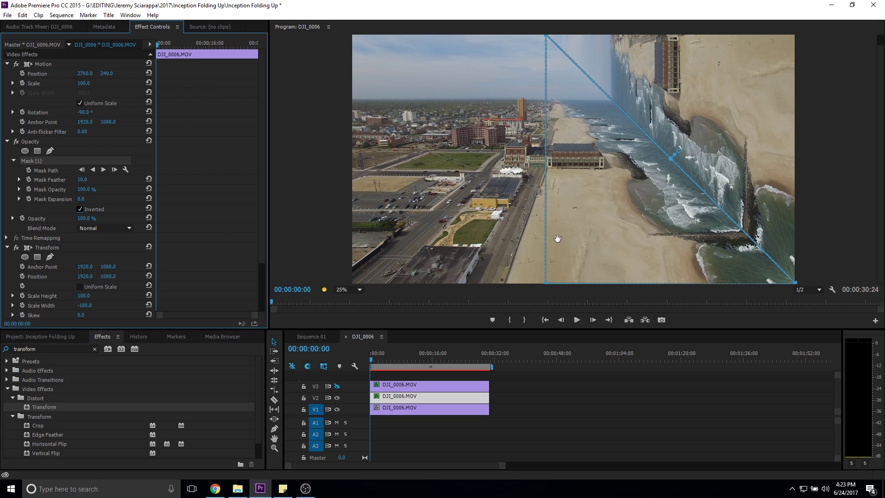
click(37, 144)
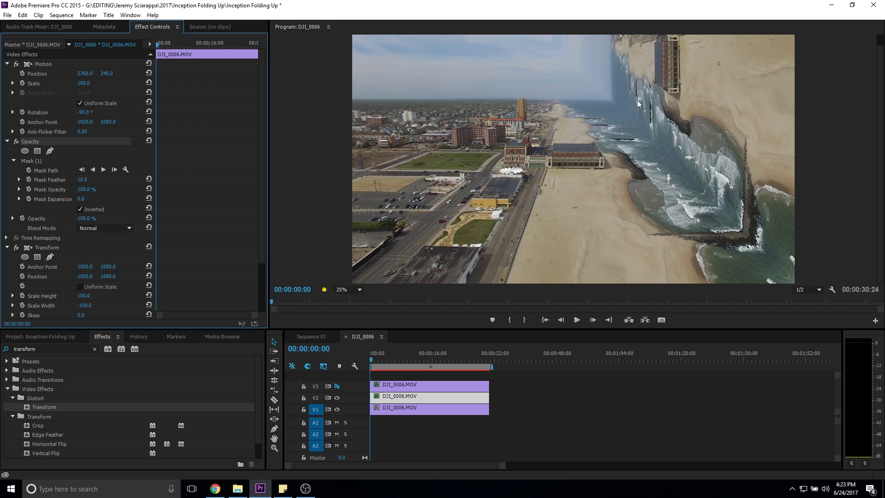
click(337, 386)
key(space)
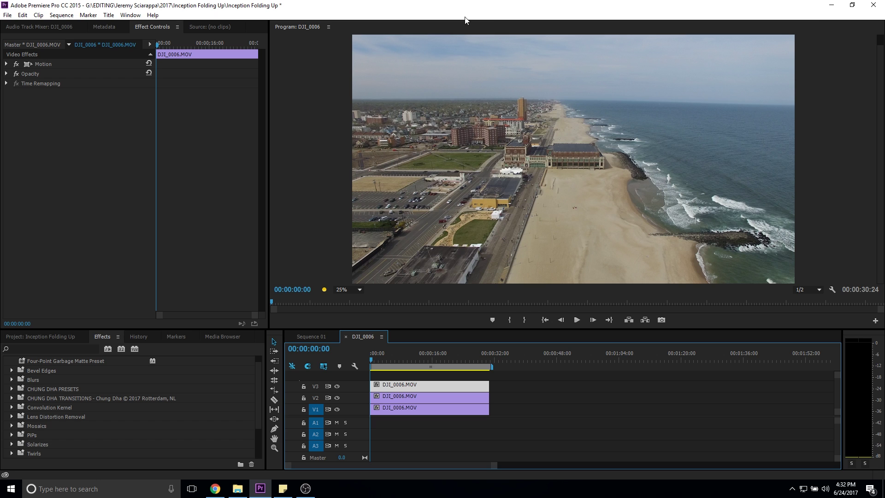
Step: Select the V1, V2 and V3 clips in the timeline
click(539, 401)
click(422, 411)
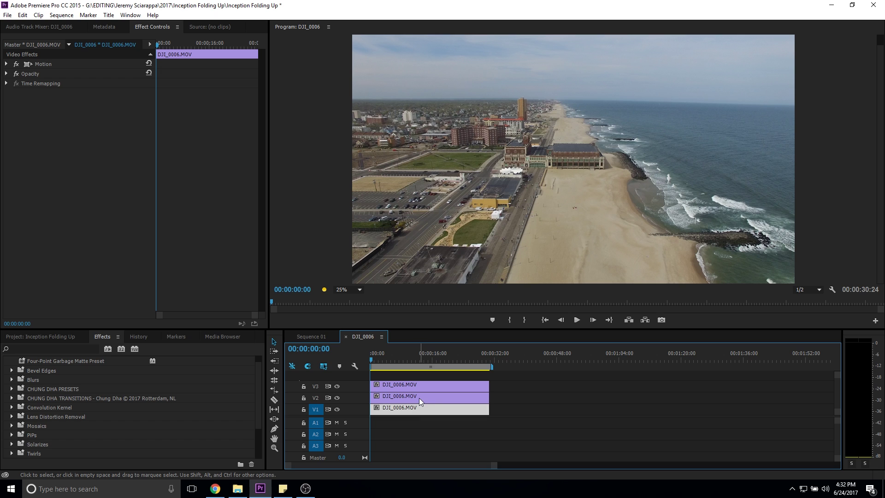
click(418, 397)
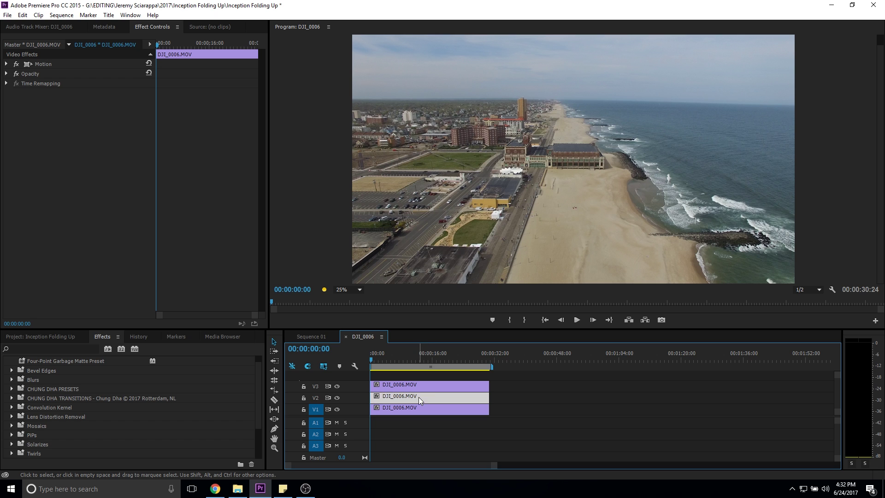
click(428, 386)
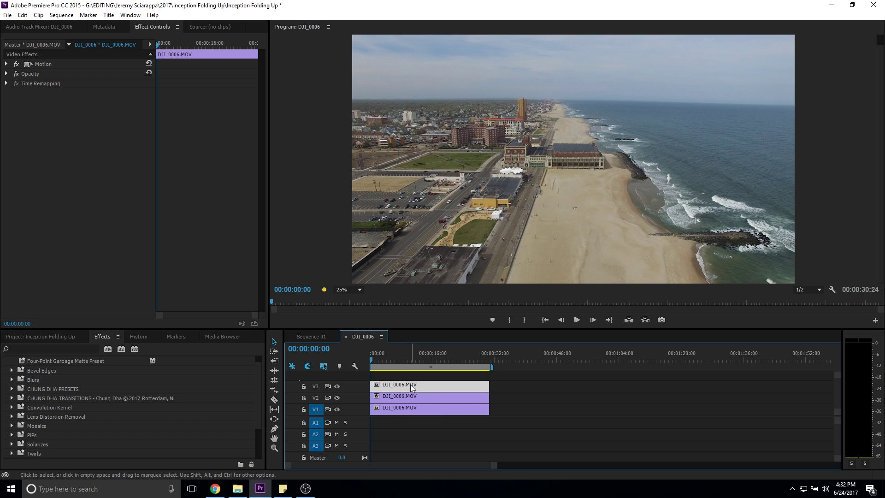
Step: Import the Inception Effect .prfpset file into the Effects panel's Presets
scroll(18, 381, up, 1)
click(7, 361)
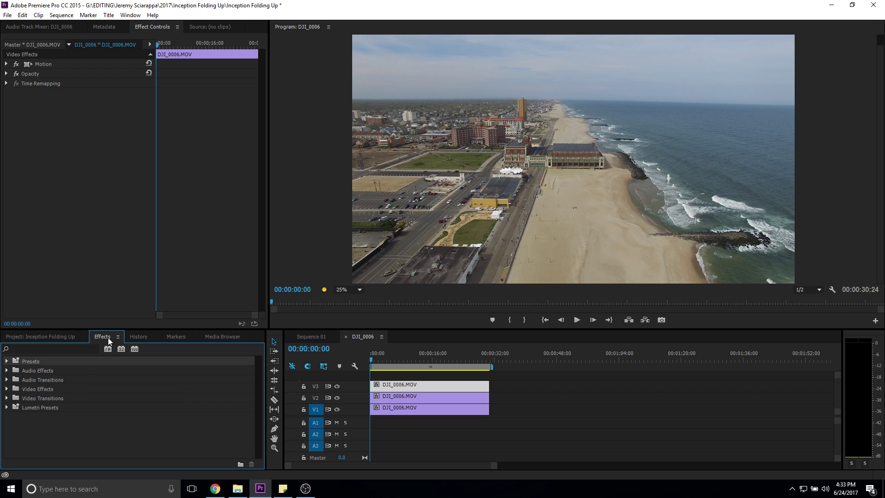
right_click(34, 363)
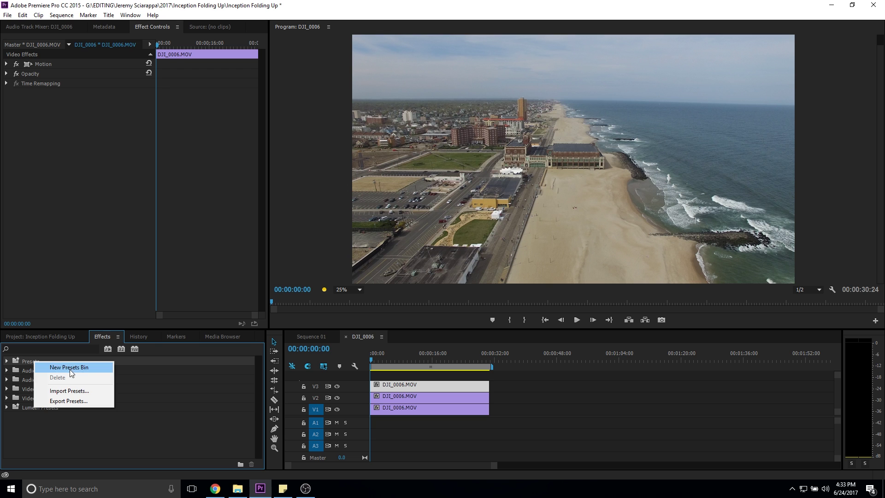
click(69, 390)
click(121, 115)
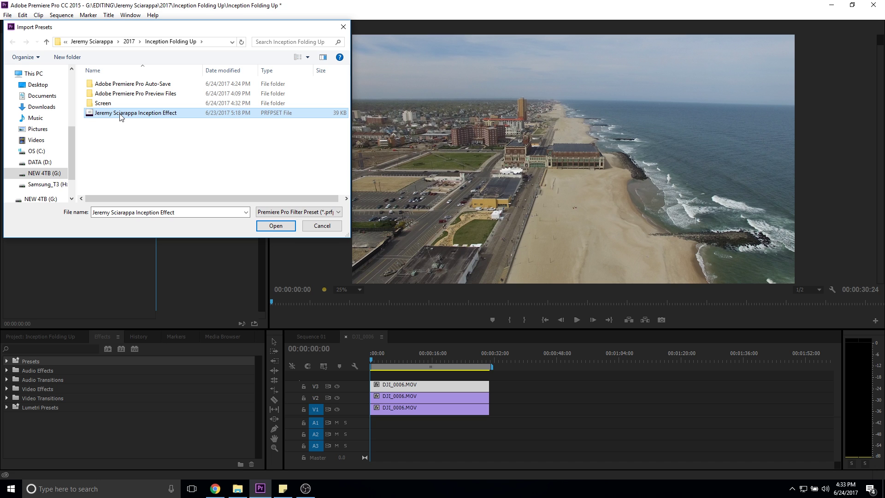
click(260, 225)
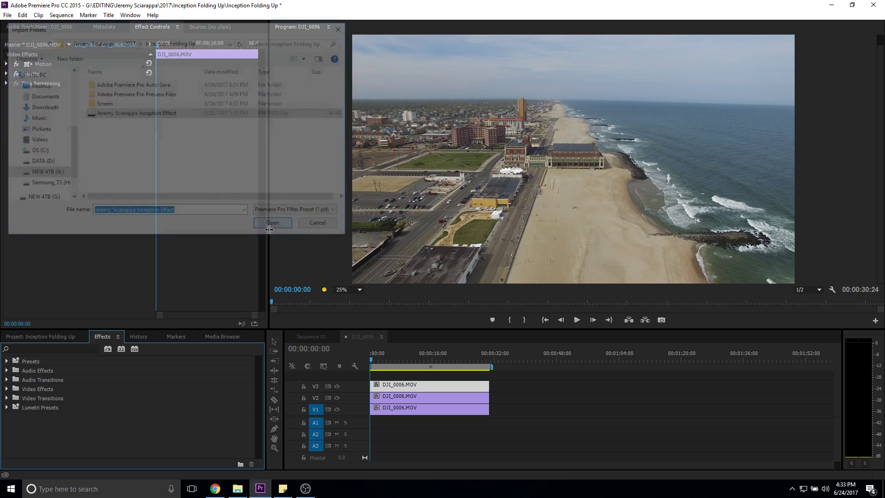
Step: Apply Left Side Vertical to the V3 clip and Right Side Vertical to V2, then scrub ahead
click(7, 361)
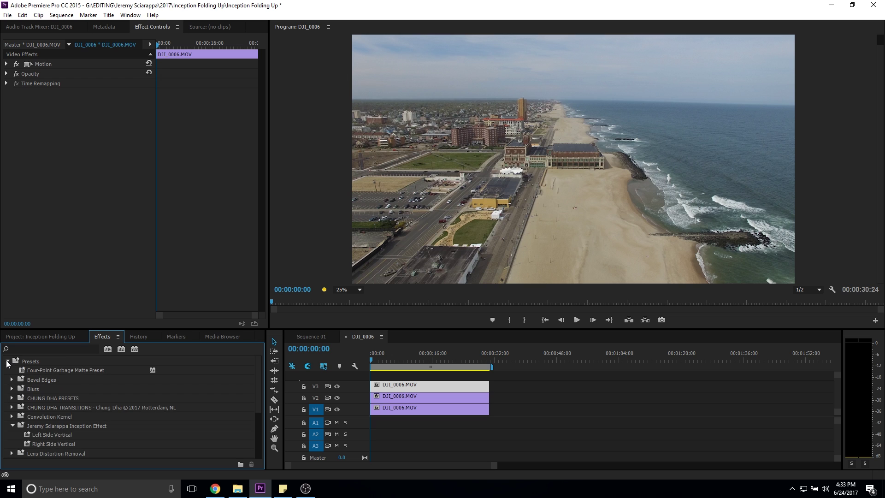
scroll(73, 410, down, 2)
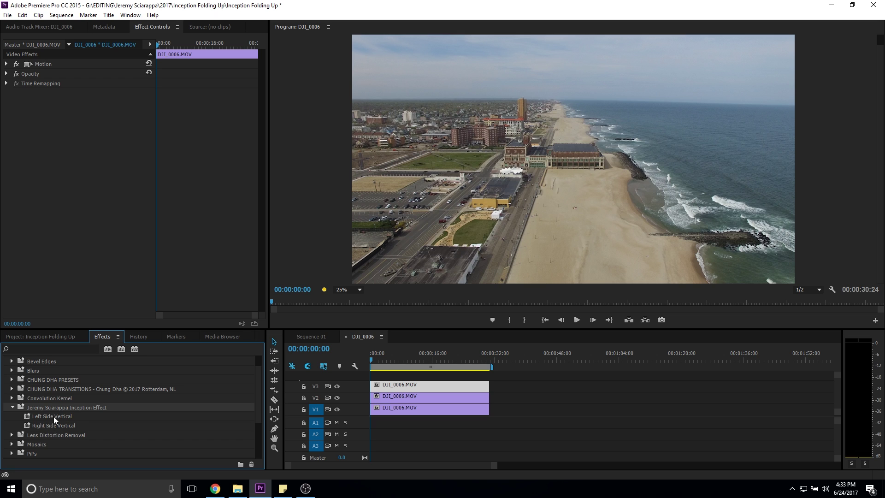
drag(51, 417, 417, 384)
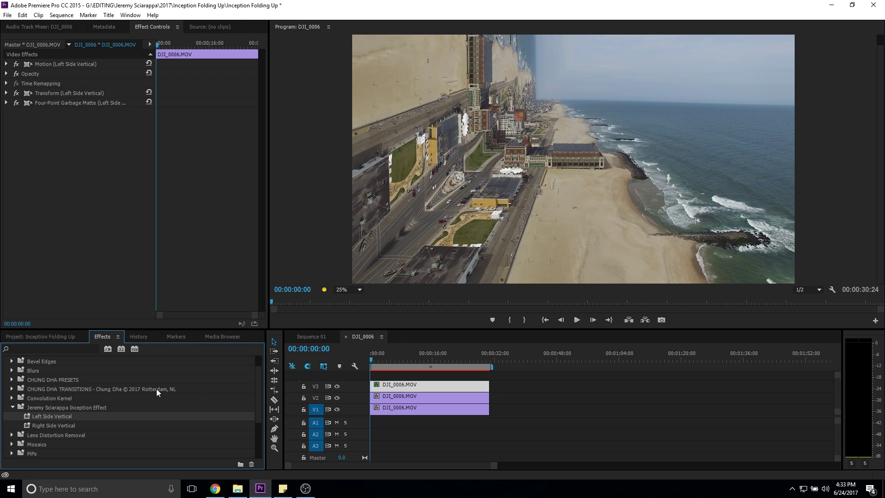
drag(64, 427, 472, 405)
drag(377, 356, 429, 357)
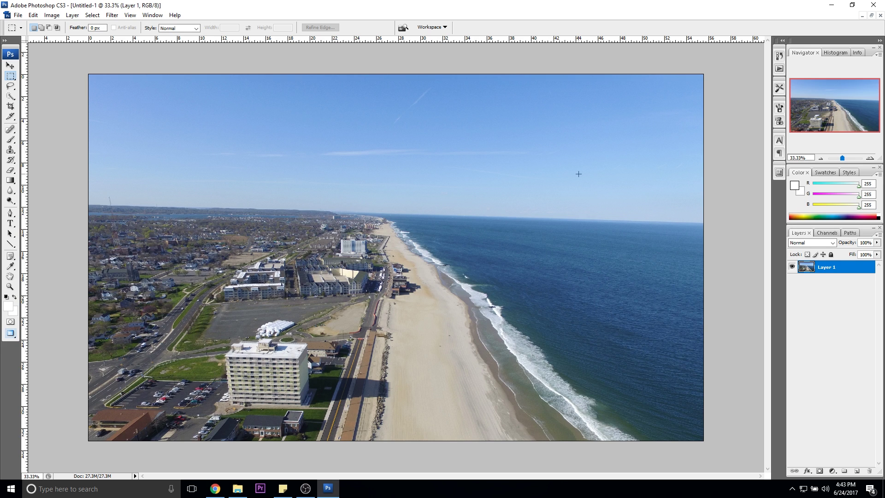
Step: Duplicate Layer 1 and convert Layer 1 copy to a smart object
right_click(828, 272)
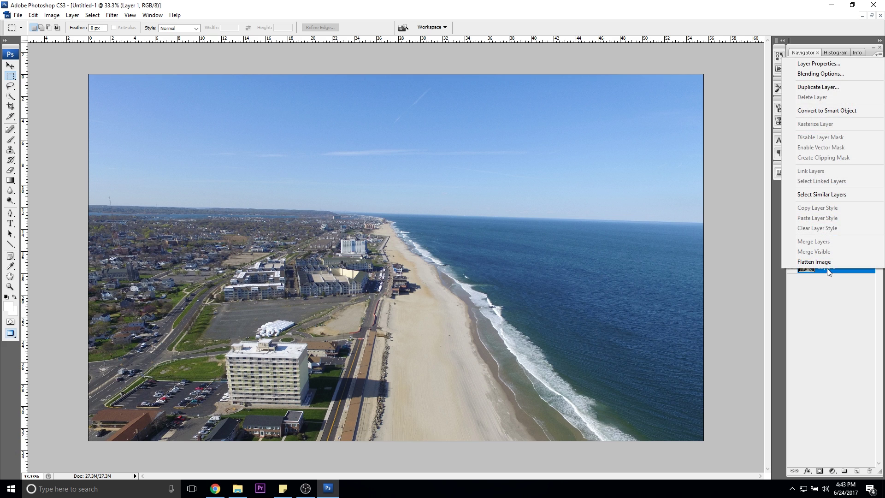
click(826, 87)
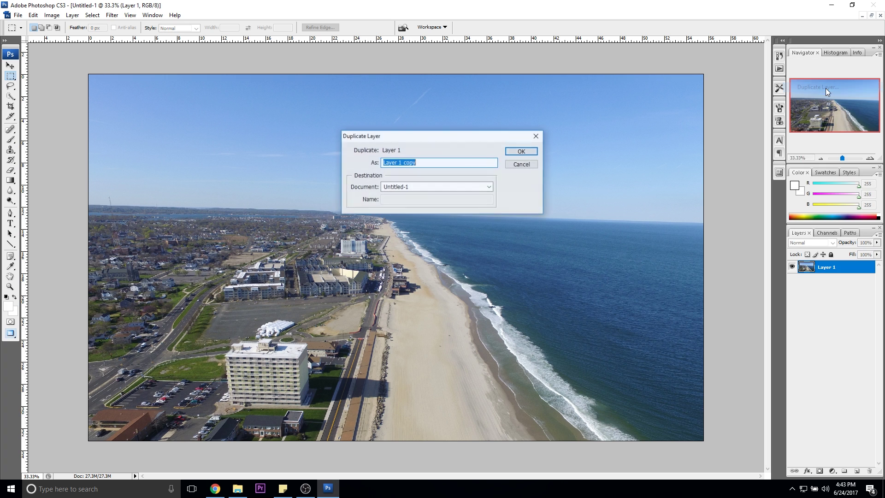
click(520, 151)
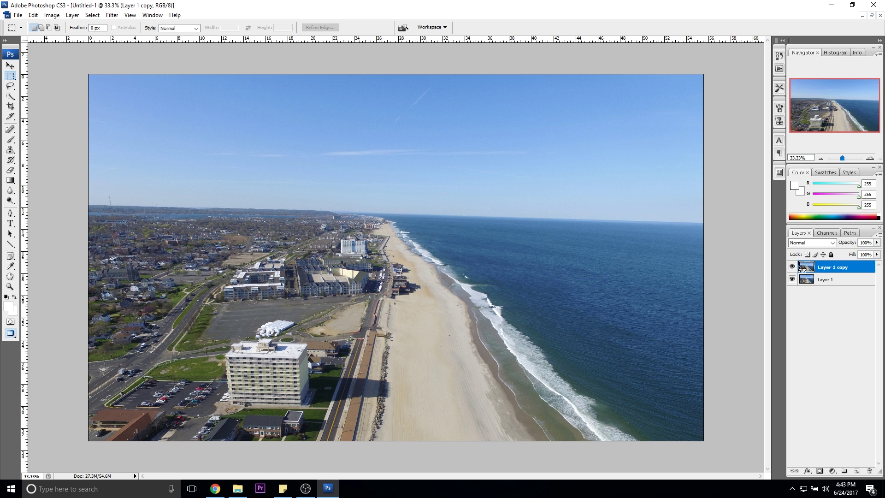
right_click(831, 270)
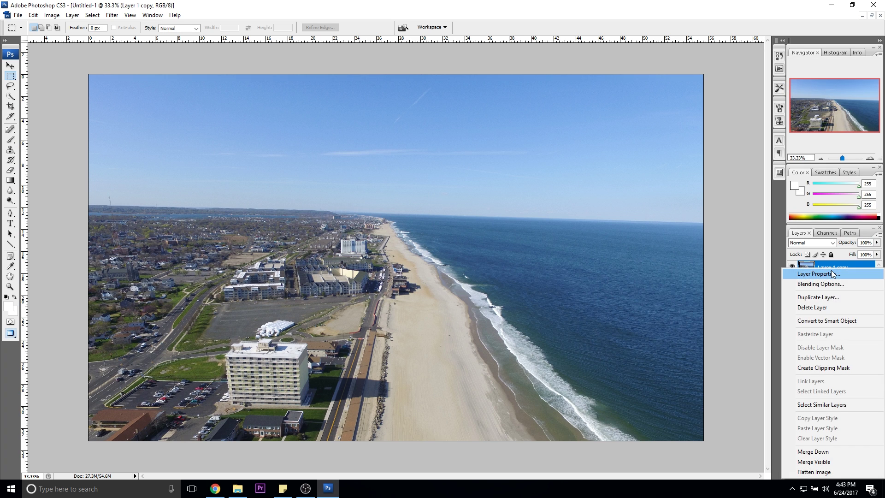
click(836, 322)
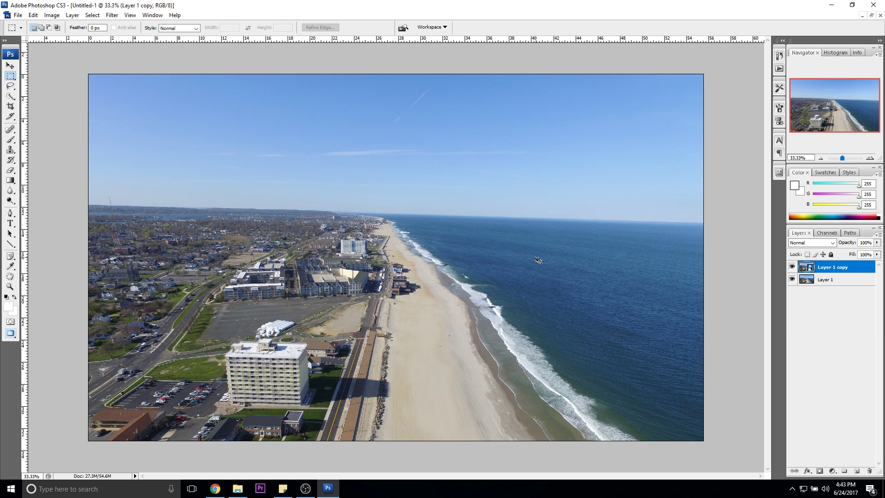
Step: Flip Layer 1 copy horizontally and rotate it to 90°
key(ctrl+t)
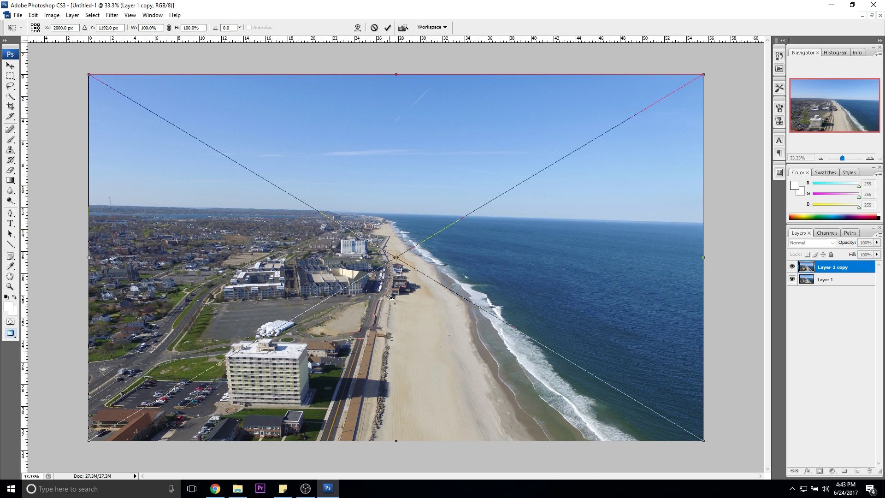
right_click(390, 296)
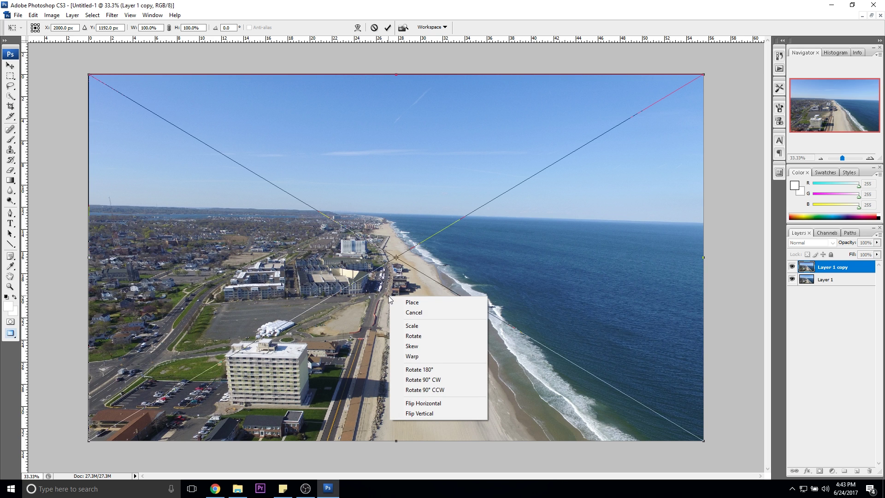
click(436, 402)
drag(744, 63, 510, 414)
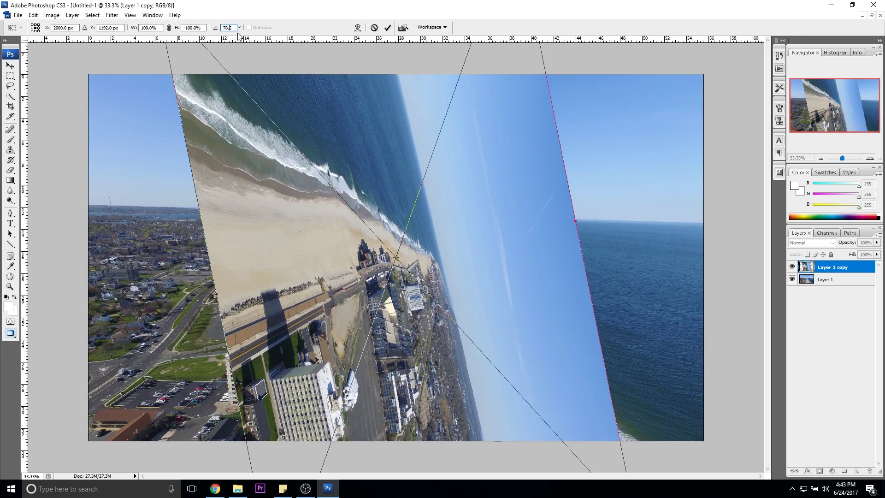
text(90)
key(Return)
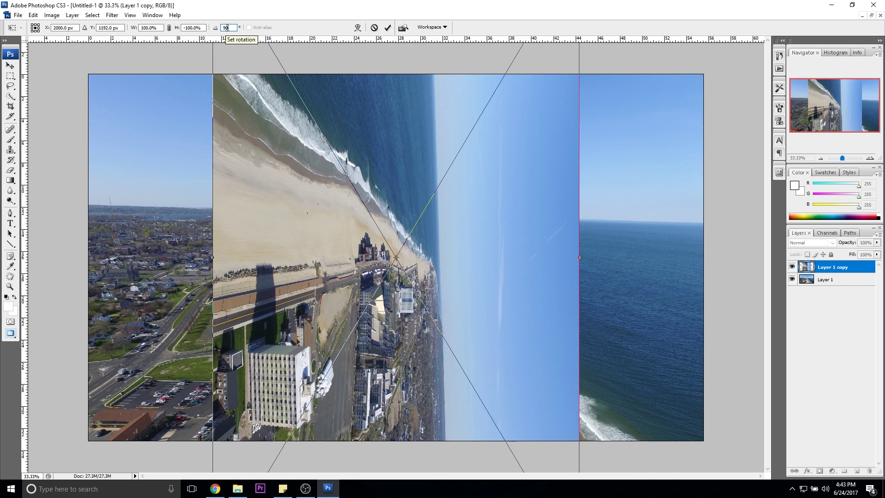
Step: Commit the transform and shift Layer 1 copy about 215 px left
click(8, 67)
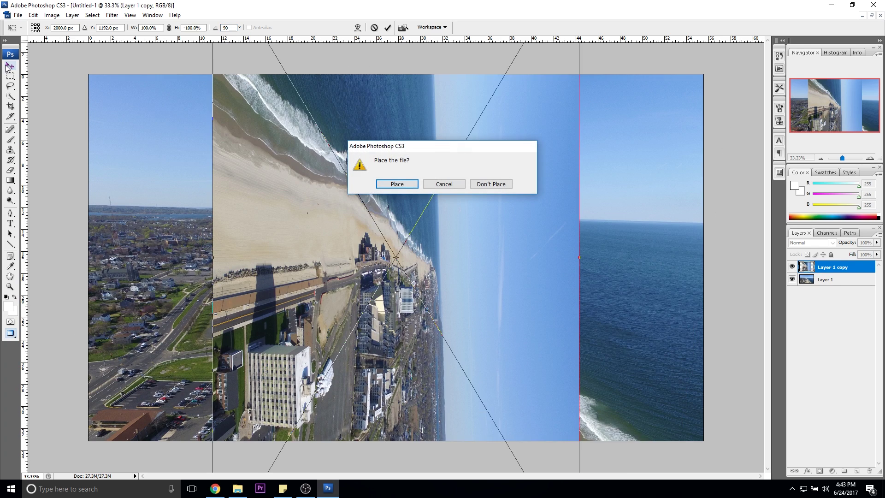
click(398, 185)
drag(439, 252, 312, 189)
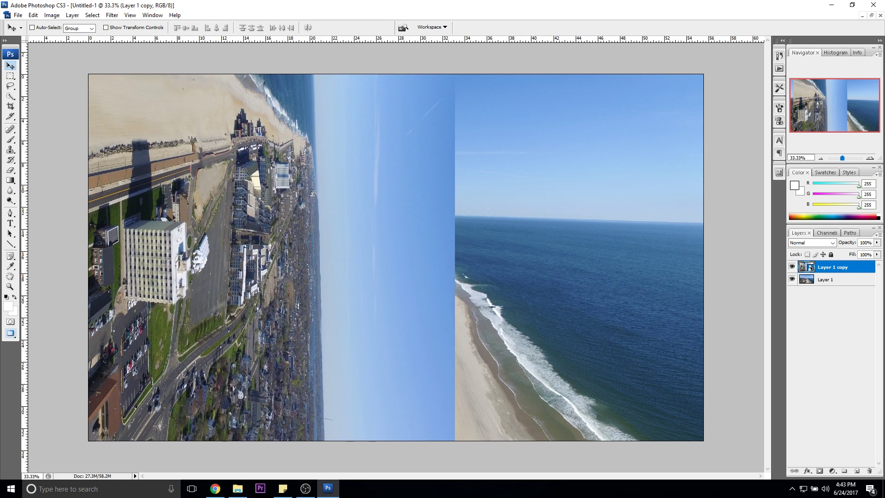
mouse_move(232, 287)
mouse_down()
mouse_move(245, 285)
mouse_move(230, 289)
mouse_up()
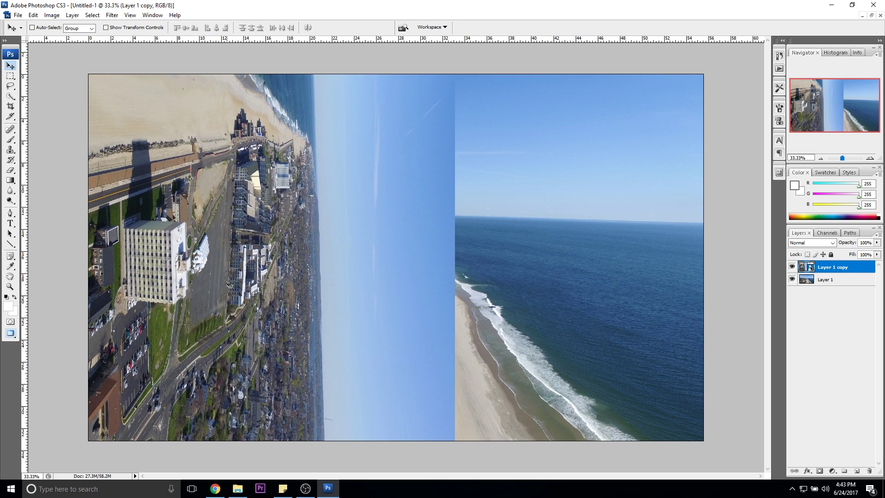
Step: Hide Layer 1 copy, duplicate Layer 1 as Layer 1 copy 2, and make it a Smart Object
click(791, 267)
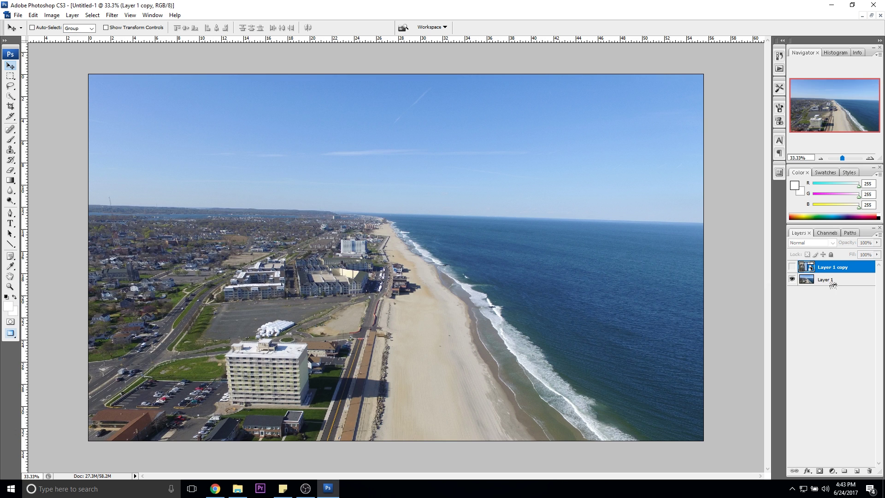
click(831, 281)
right_click(834, 282)
click(823, 98)
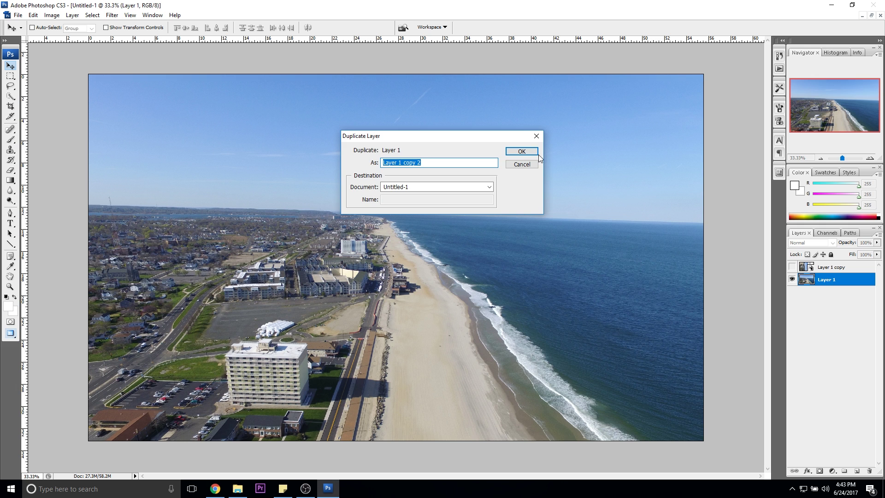
click(522, 151)
right_click(833, 282)
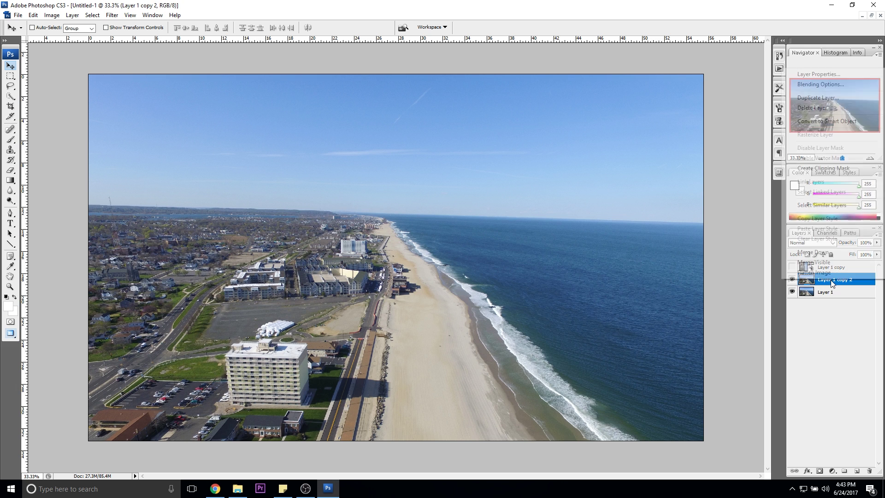
click(825, 121)
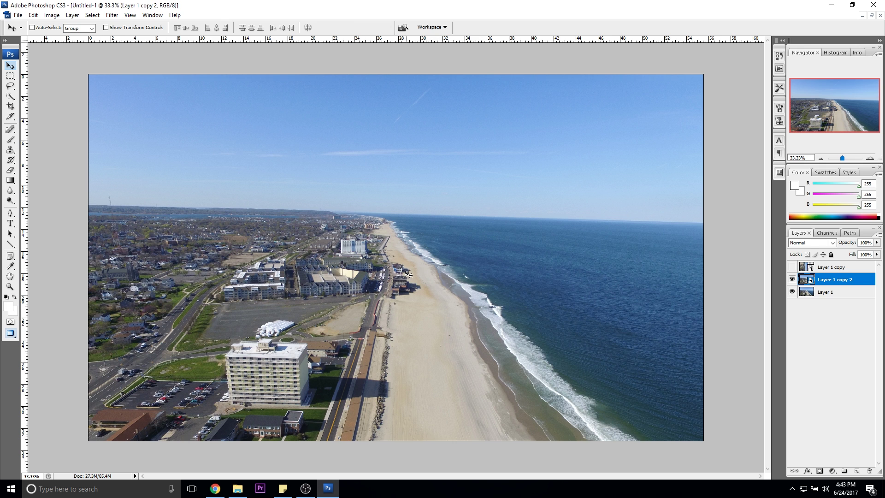
Step: Flip Layer 1 copy 2 horizontally and rotate it to -90°
key(ctrl+t)
right_click(399, 286)
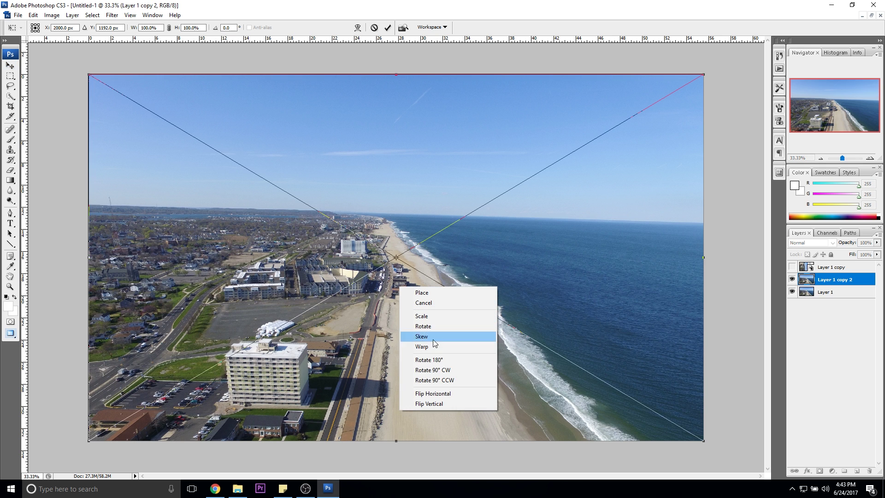
click(448, 393)
drag(730, 67, 369, 461)
click(229, 28)
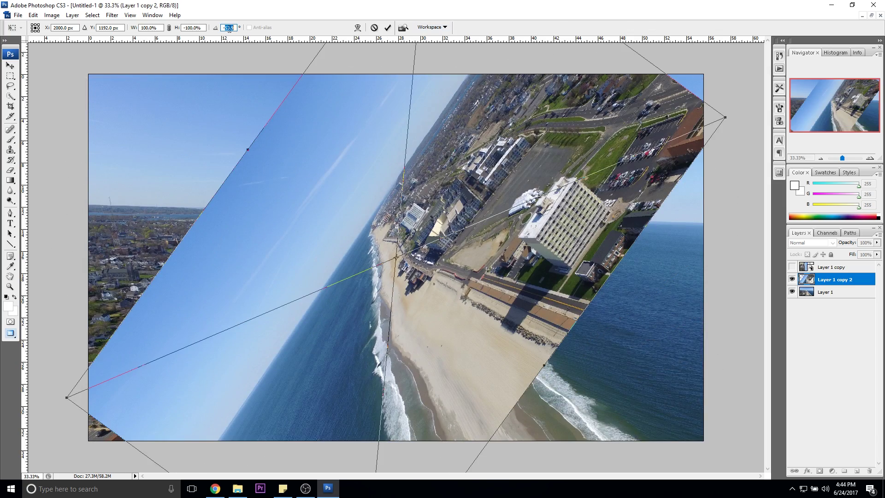
text(-90)
key(Return)
Step: Commit the transform and move Layer 1 copy 2 up and to the right
click(9, 66)
click(392, 183)
drag(419, 353, 552, 237)
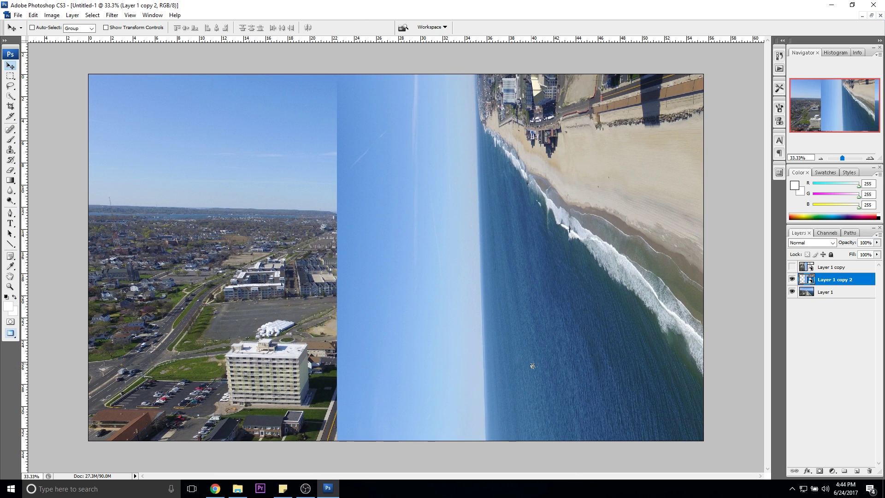
Step: Compare the layers, hide Layer 1 copy 2, and make Layer 1 copy the working layer
click(792, 268)
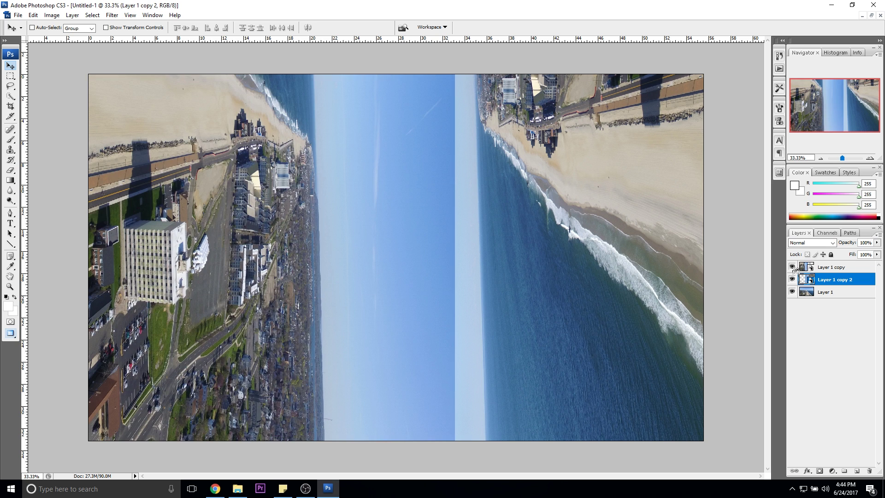
click(792, 267)
click(792, 279)
click(793, 279)
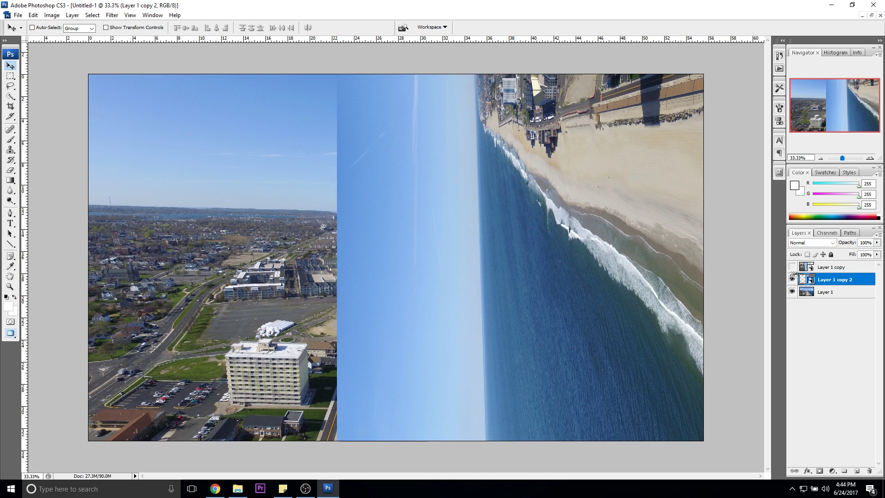
click(792, 267)
click(792, 279)
click(830, 268)
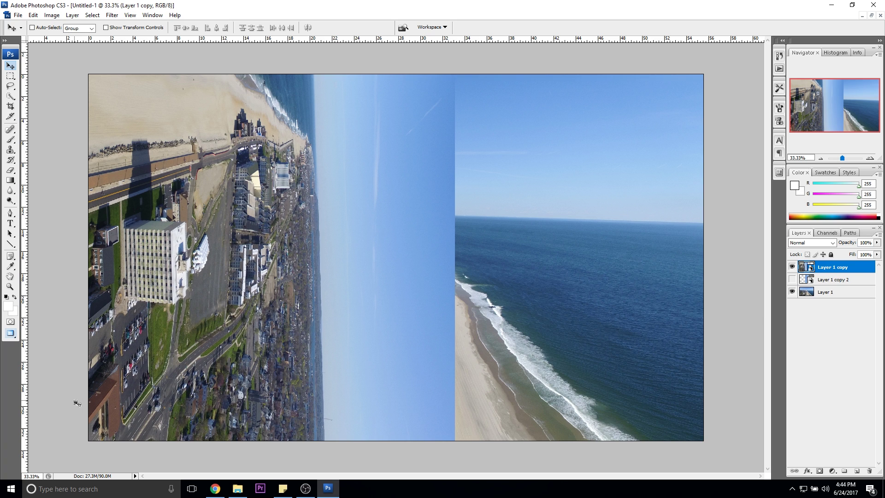
Step: Draw a closed triangular Pen path from the lower-left corner up to the vertical seam
key(p)
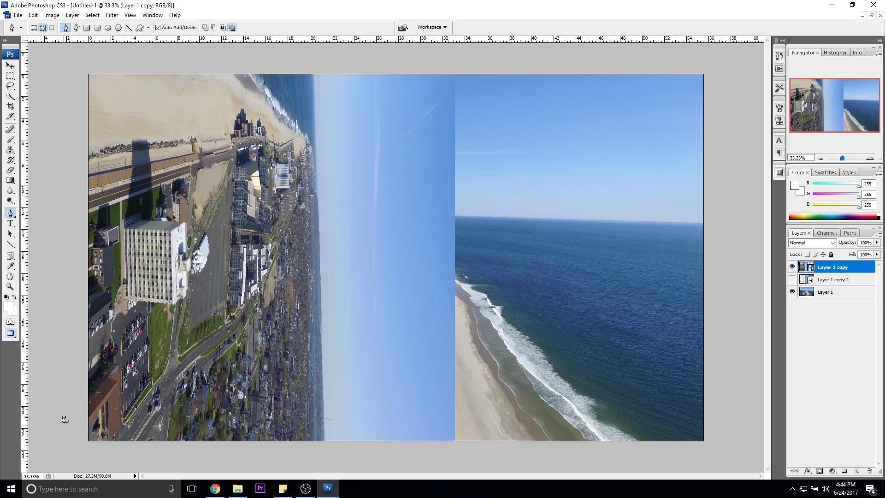
click(43, 29)
click(83, 444)
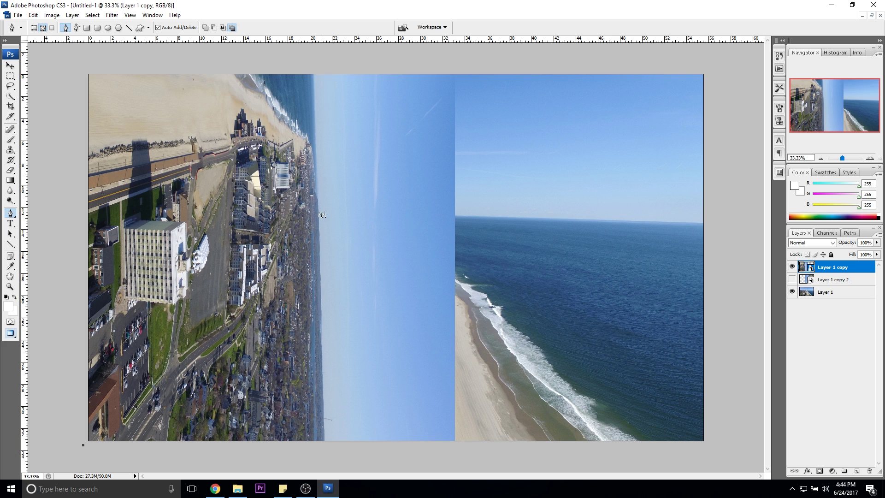
click(460, 71)
key(ctrl+z)
click(458, 72)
click(457, 445)
click(83, 445)
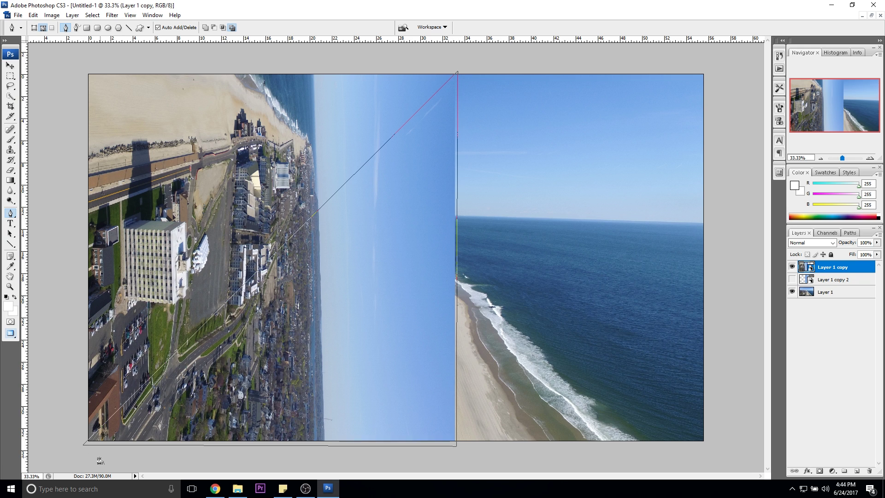
Step: Mask Layer 1 copy with the unfeathered path selection, then hide it and show copy 2
right_click(293, 309)
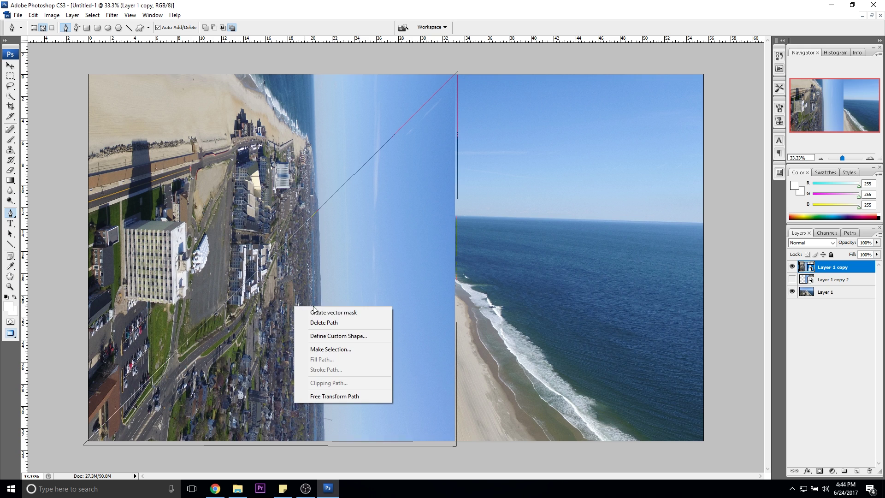
click(331, 350)
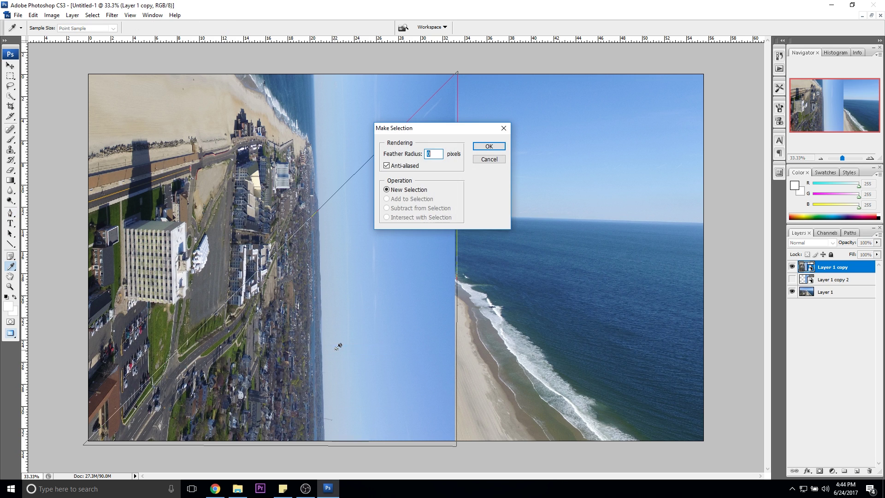
click(488, 146)
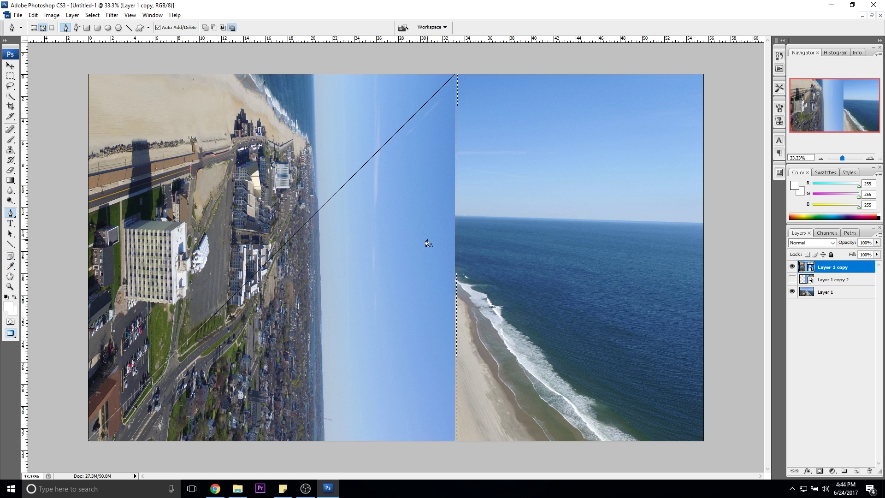
click(820, 470)
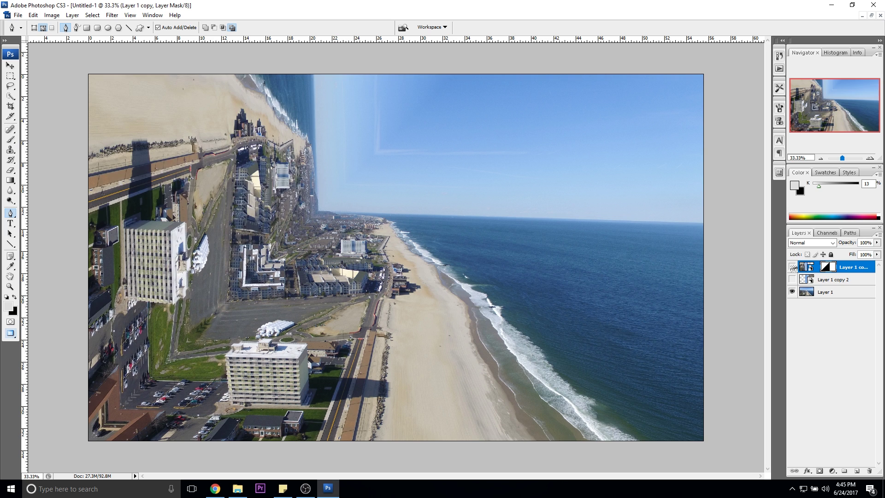
click(792, 267)
click(793, 279)
Step: On Layer 1 copy 2, draw a triangular path from the lower-right corner to the top edge
click(833, 281)
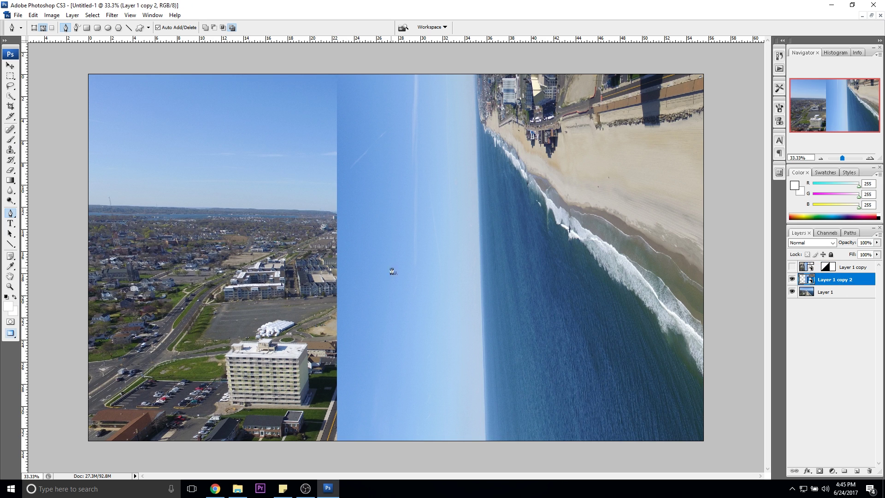
click(708, 444)
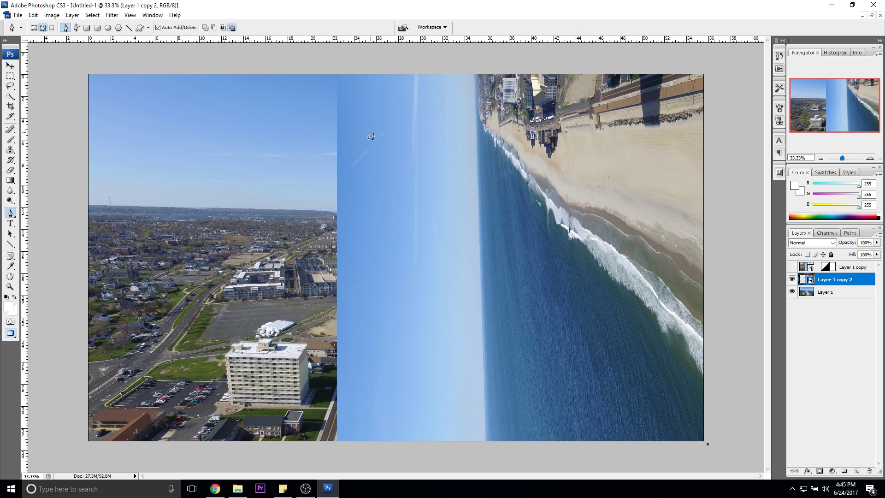
click(334, 72)
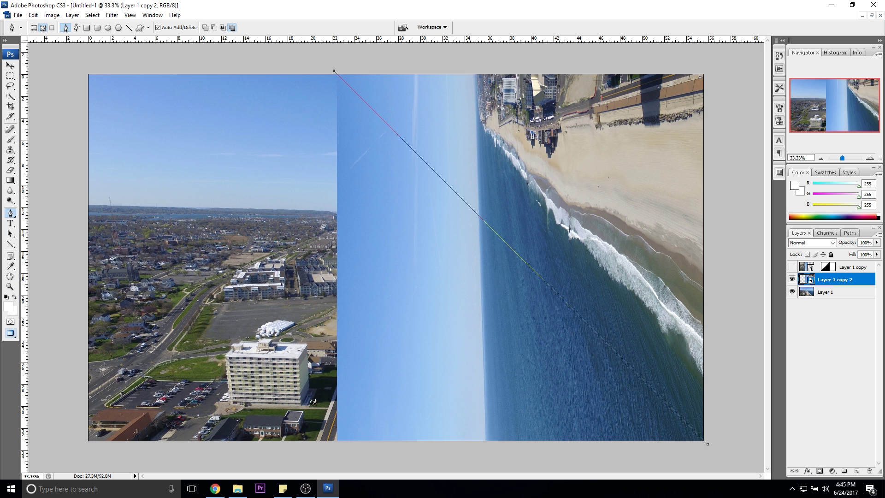
click(326, 446)
click(708, 445)
Step: Convert the path to a selection, mask Layer 1 copy 2, and show Layer 1 copy again
click(449, 341)
click(491, 146)
click(819, 471)
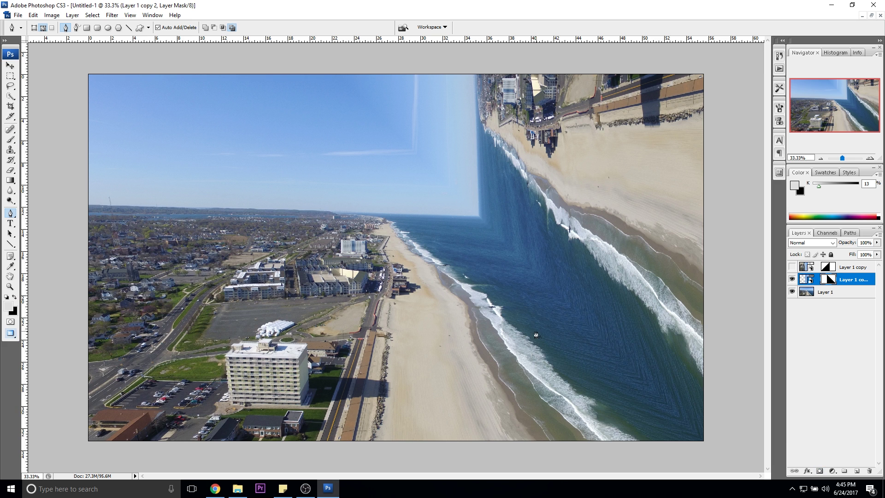
click(793, 267)
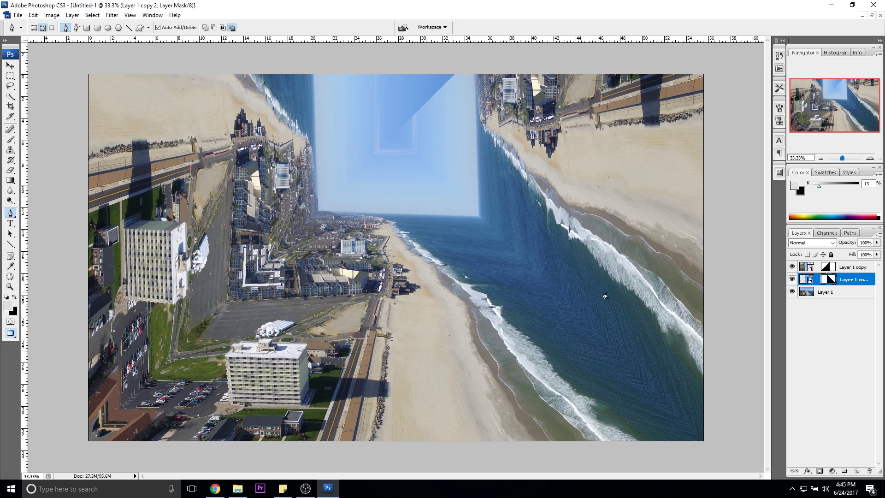
Step: Switch to the Brush tool and move to the Layer 1 copy layer
key(alt+bracketright)
key(b)
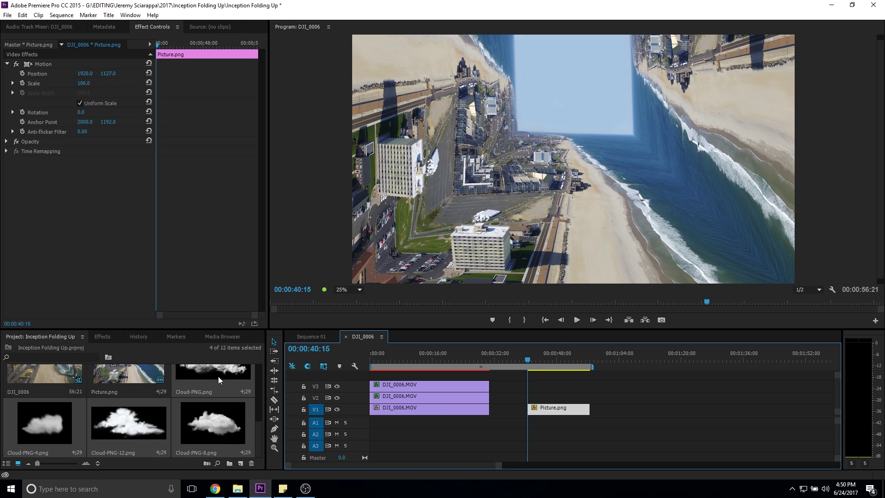
Step: Place Cloud-PNG-8 on V2 above Picture.png and scale it down to 29%
click(203, 369)
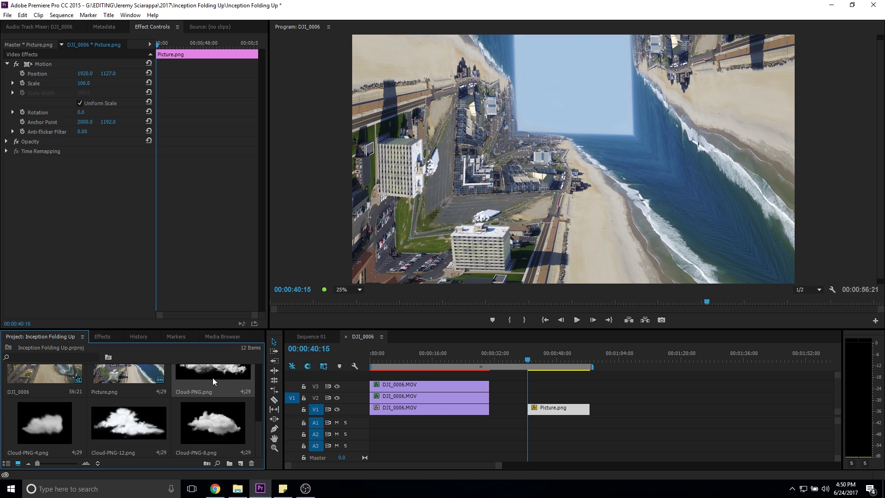
click(212, 413)
drag(209, 420, 589, 396)
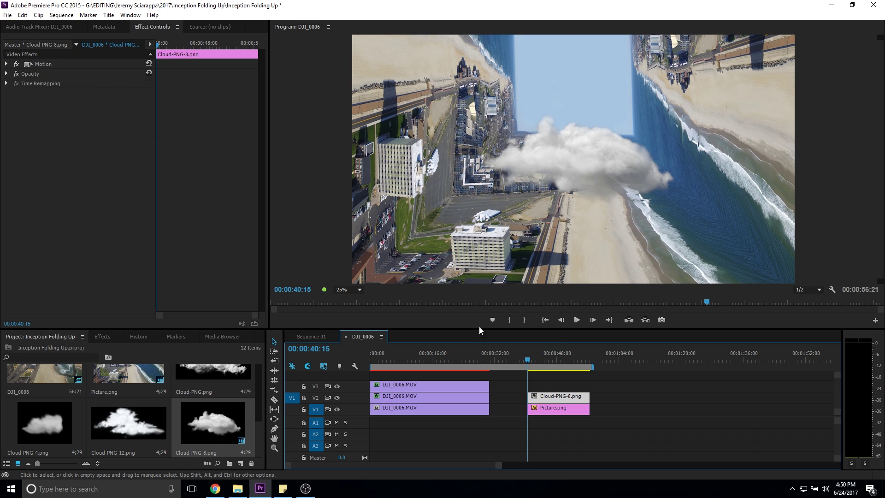
click(8, 65)
drag(84, 83, 58, 73)
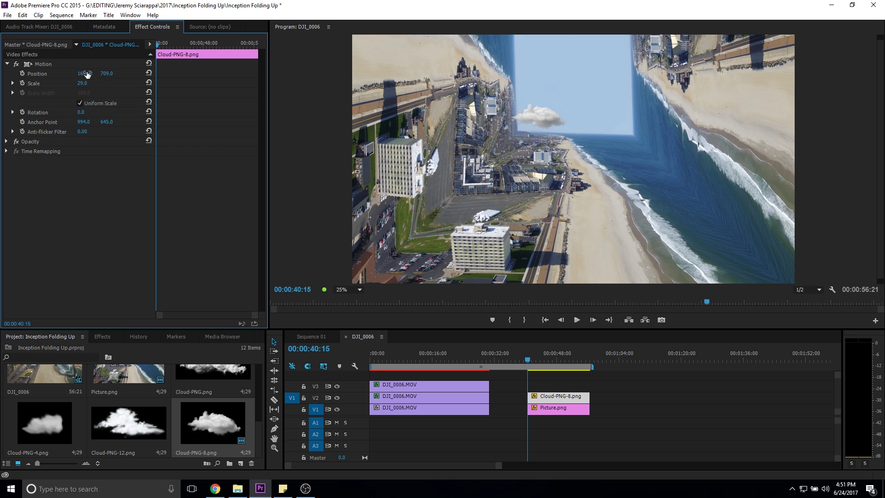
Step: Turn off opacity animation and lower the cloud's opacity to 70.1%
click(7, 142)
click(22, 160)
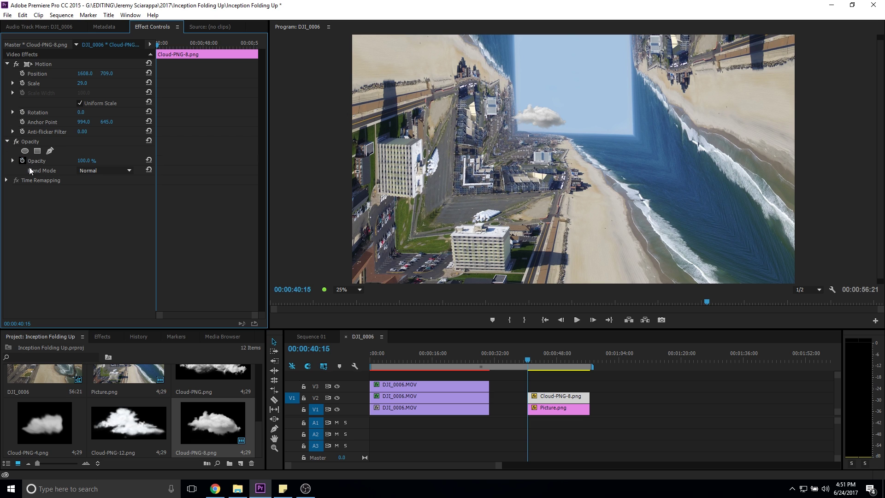
click(13, 161)
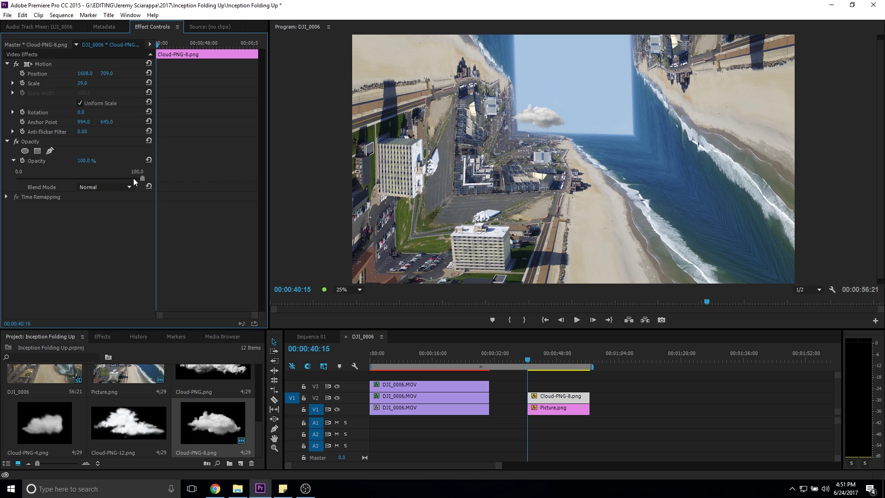
drag(142, 178, 131, 179)
Step: Add a second Cloud-PNG-8 on V3 and scale it to 15%
key(space)
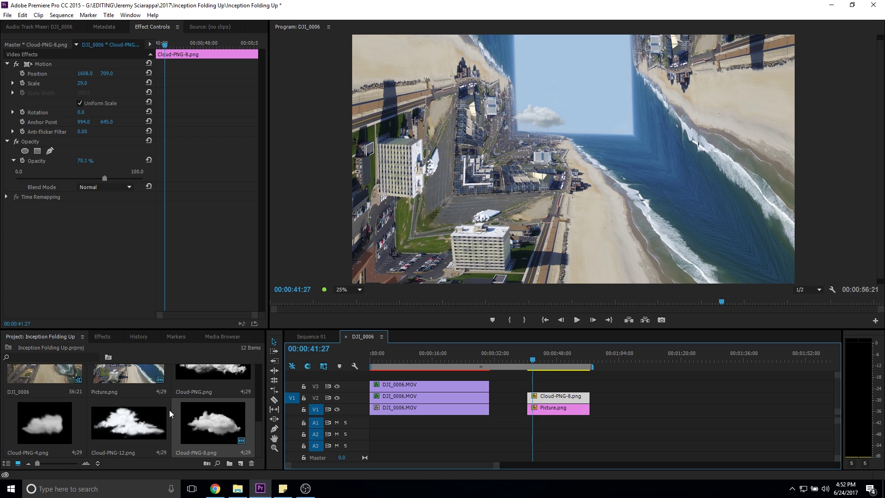
drag(192, 418, 589, 384)
click(6, 64)
mouse_move(82, 83)
mouse_down()
mouse_move(67, 84)
mouse_move(102, 77)
mouse_move(79, 85)
mouse_up()
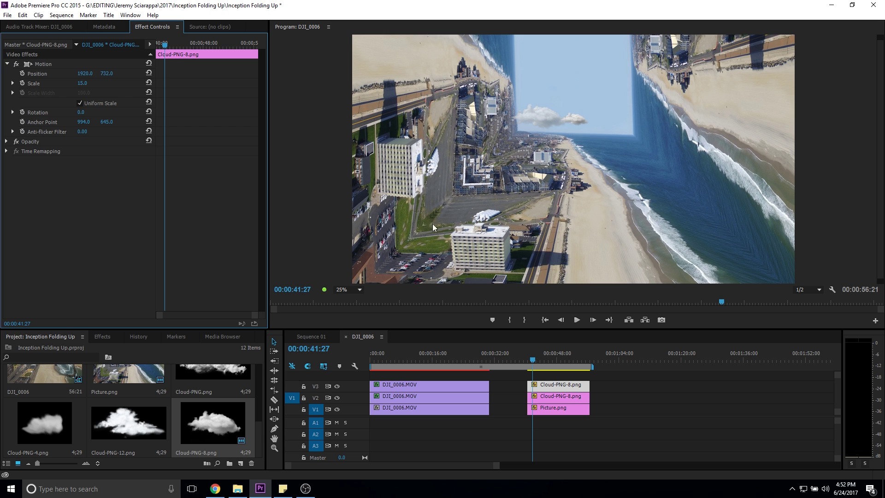
Step: Keyframe the smaller V3 cloud's Position so it drifts right across the sky
mouse_move(568, 397)
mouse_down()
mouse_move(559, 375)
mouse_move(558, 388)
mouse_up()
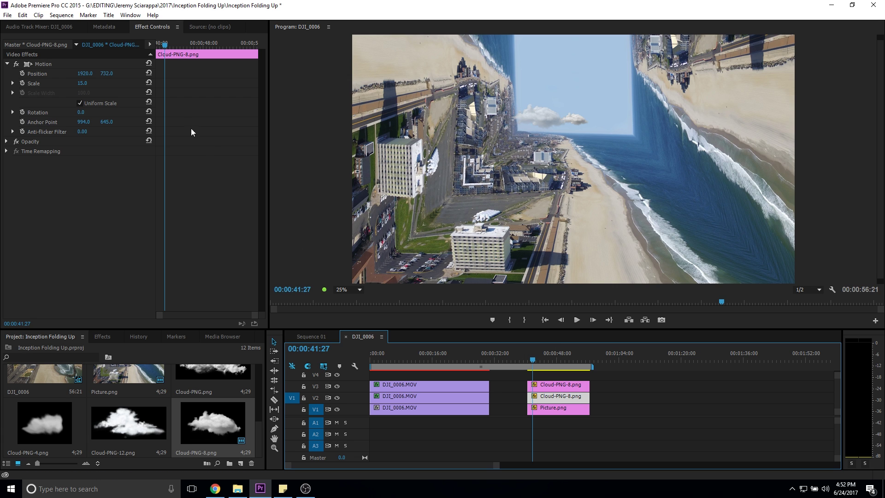
drag(88, 74, 42, 73)
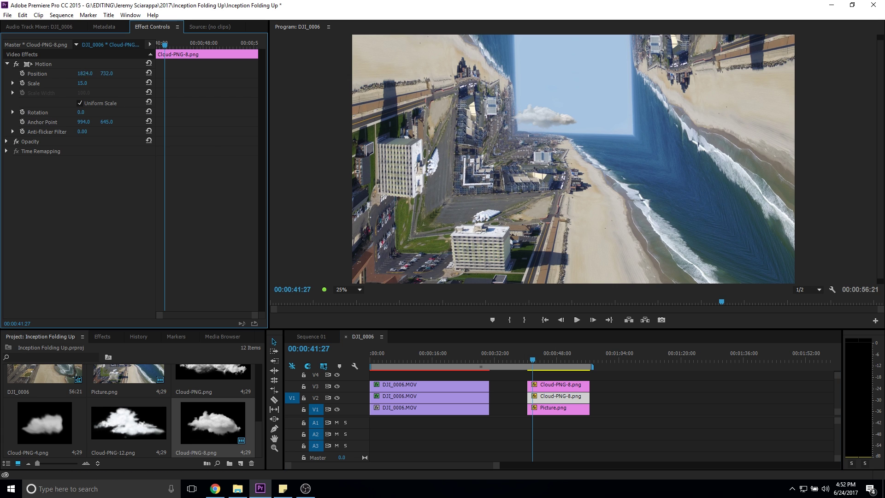
click(527, 359)
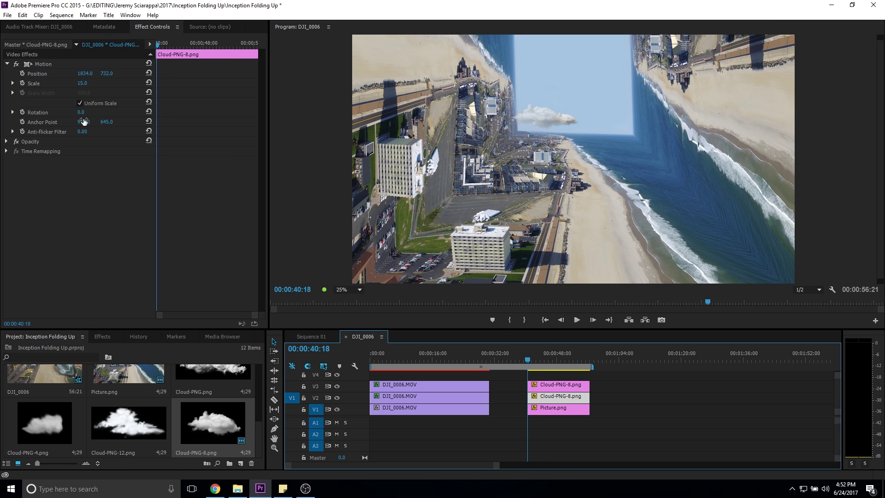
click(23, 73)
click(23, 73)
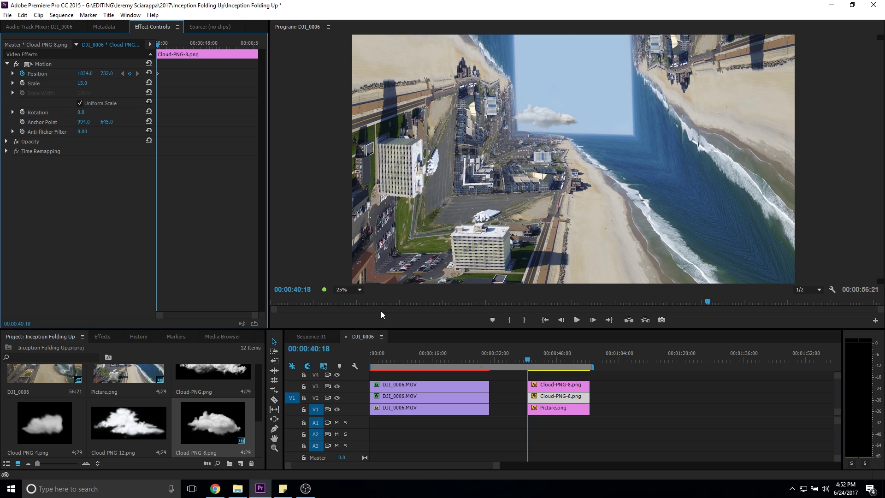
drag(540, 359, 588, 360)
drag(84, 77, 88, 74)
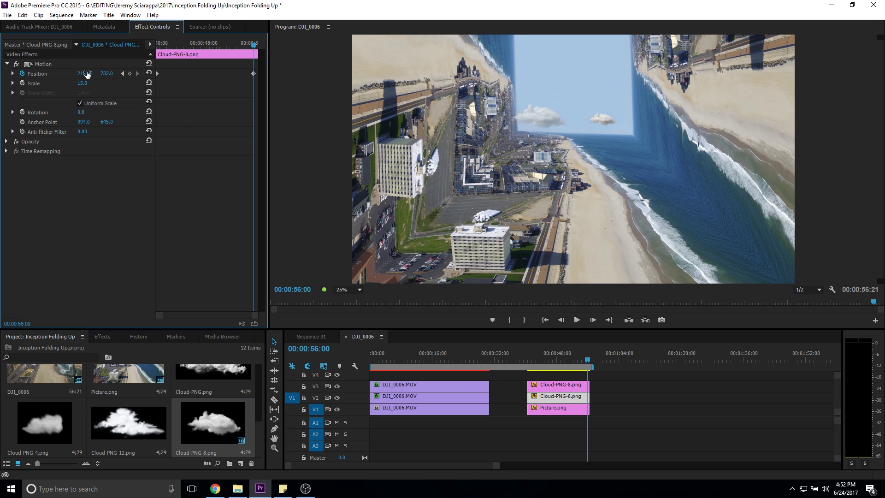
drag(578, 359, 527, 359)
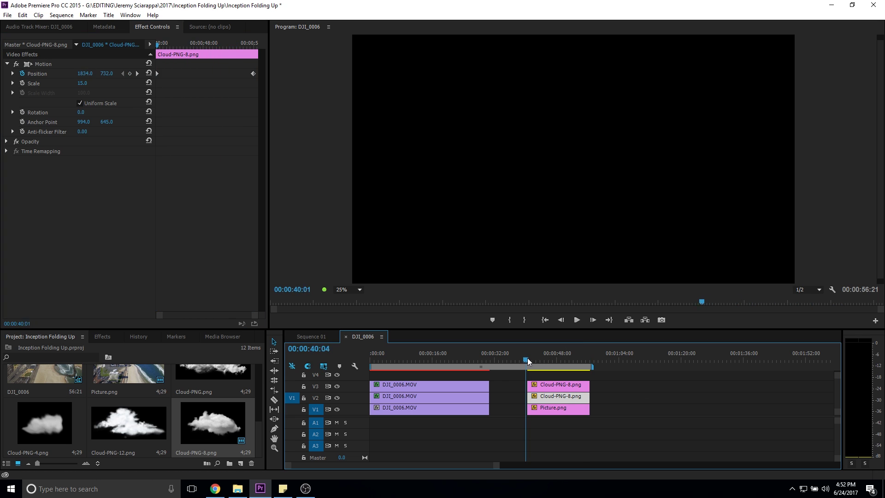
Step: Set starting Position and Scale keyframes on the larger V2 cloud
click(548, 388)
key(Right)
key(Right)
drag(497, 467, 469, 462)
key(Left)
key(Left)
click(22, 73)
click(22, 83)
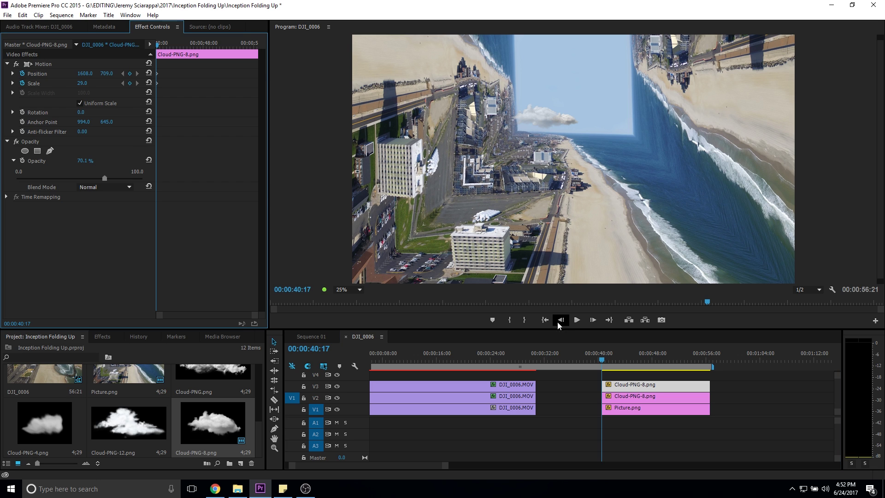
Step: Near the clip end, move the larger cloud's Position X to 1830 and Scale to 34
drag(609, 363, 705, 361)
drag(77, 77, 179, 76)
click(83, 83)
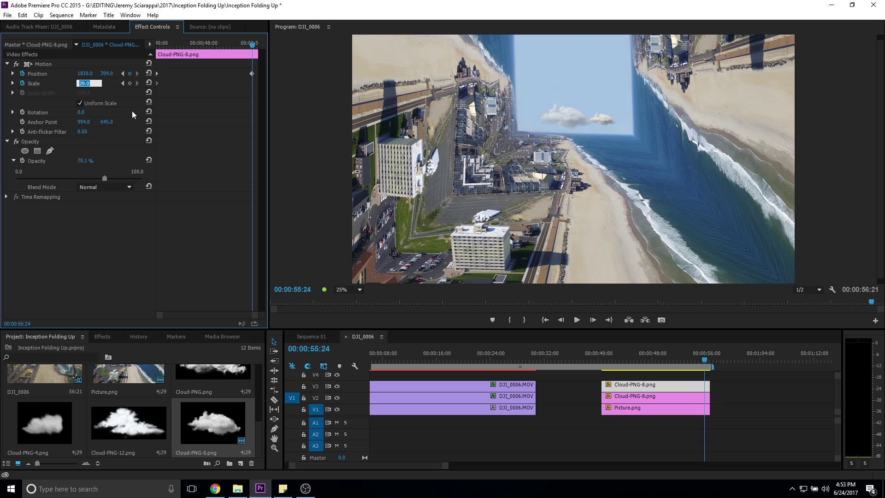
text(34)
key(Return)
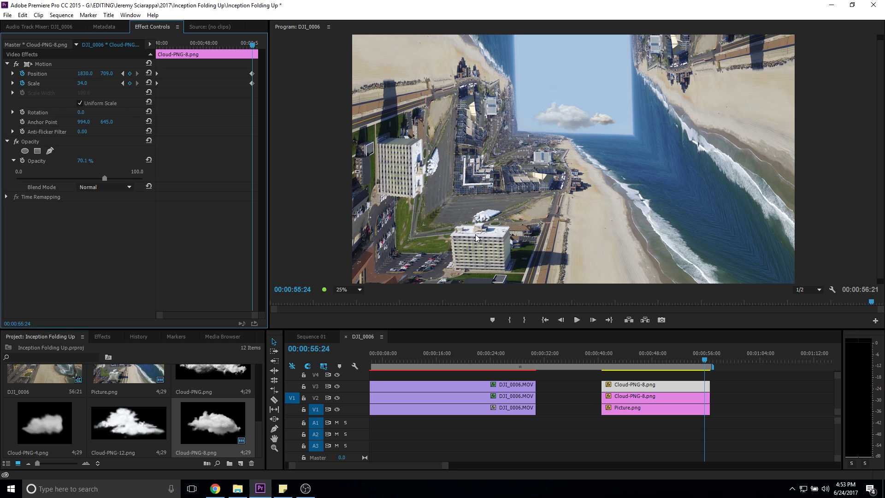
Step: Preview the cloud animation, then select Picture.png and both cloud clips
click(602, 359)
key(space)
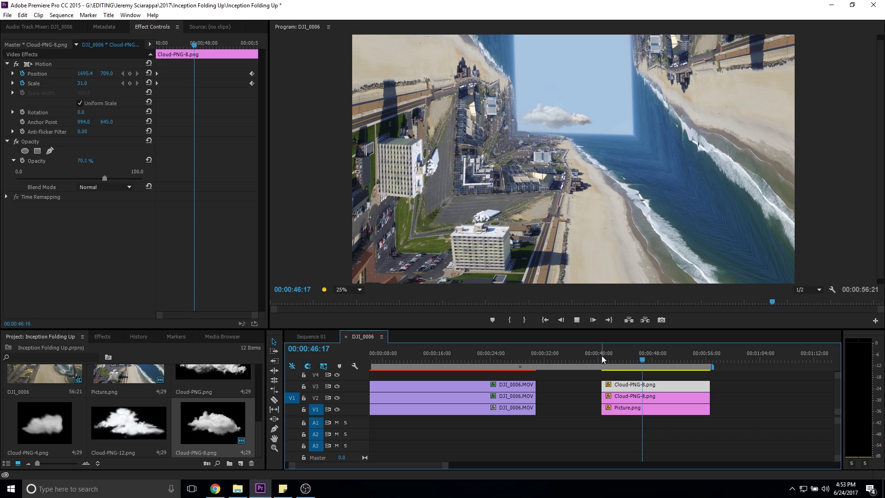
drag(662, 363, 692, 359)
drag(736, 416, 674, 390)
right_click(657, 390)
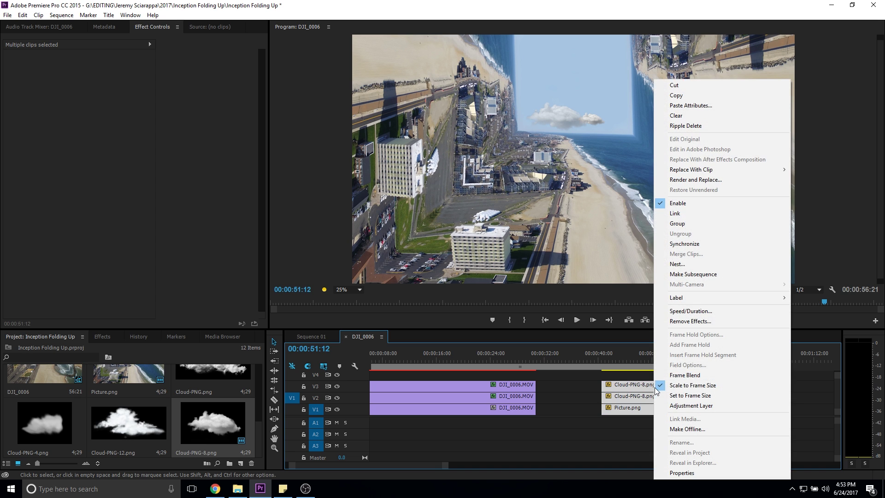
Step: Nest the three clips as Nested Sequence 02 and set starting Scale and Position keyframes
click(677, 263)
key(Return)
drag(635, 360, 603, 360)
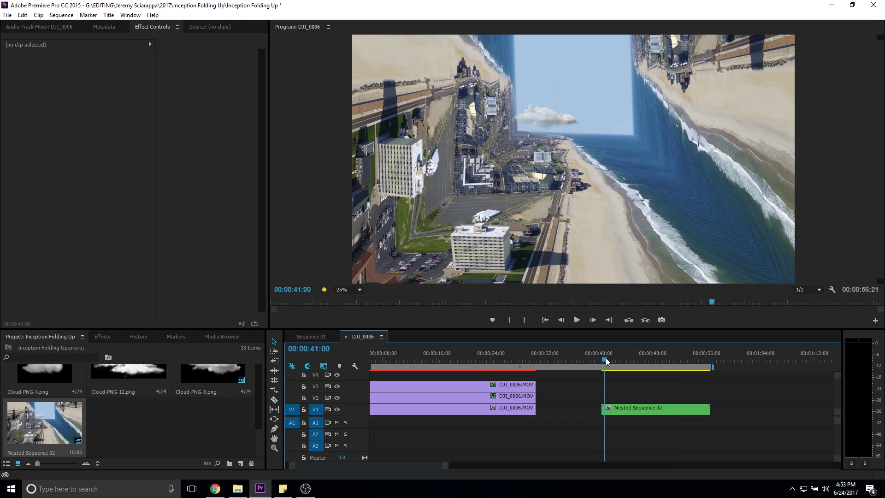
click(643, 411)
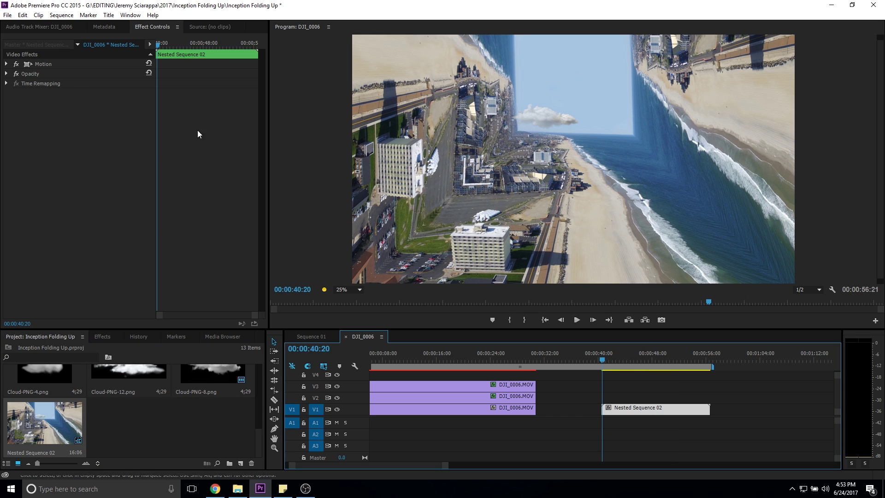
click(7, 64)
click(21, 83)
click(23, 73)
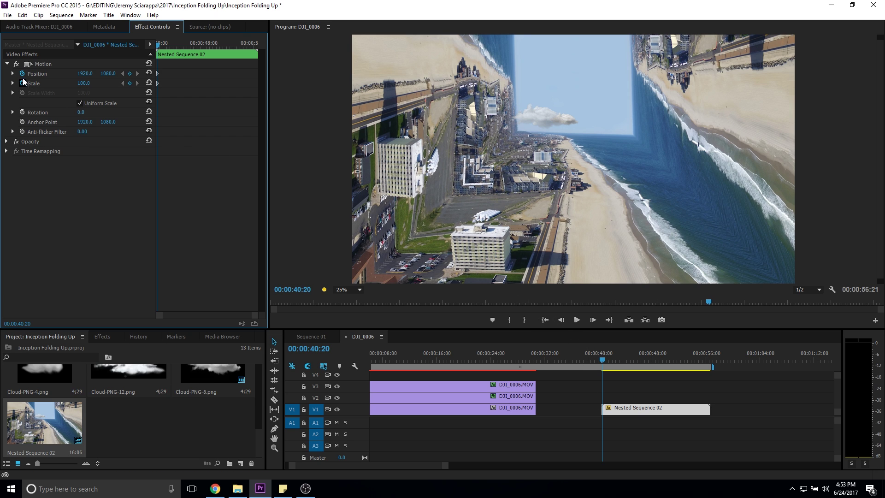
Step: Near the end, set the nest's Scale to 110 and Position Y to 1113, then preview
drag(616, 365, 701, 364)
click(84, 83)
text(110)
key(Return)
drag(120, 78, 143, 78)
click(606, 359)
key(space)
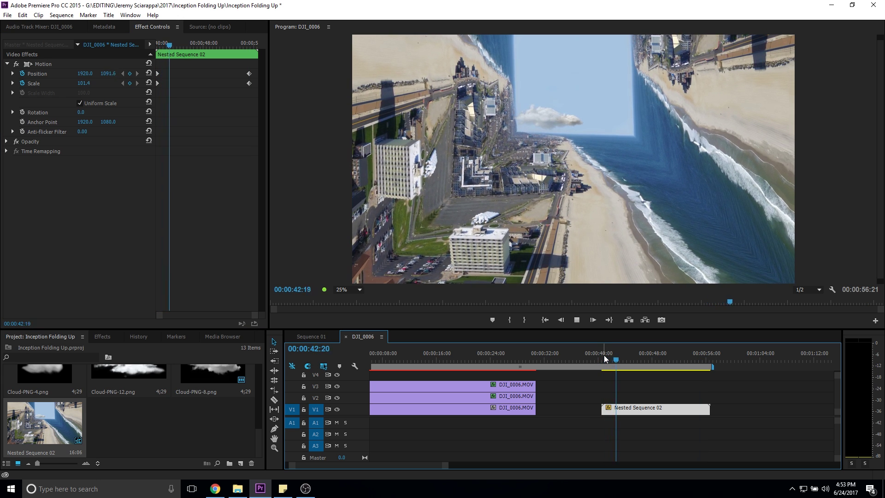